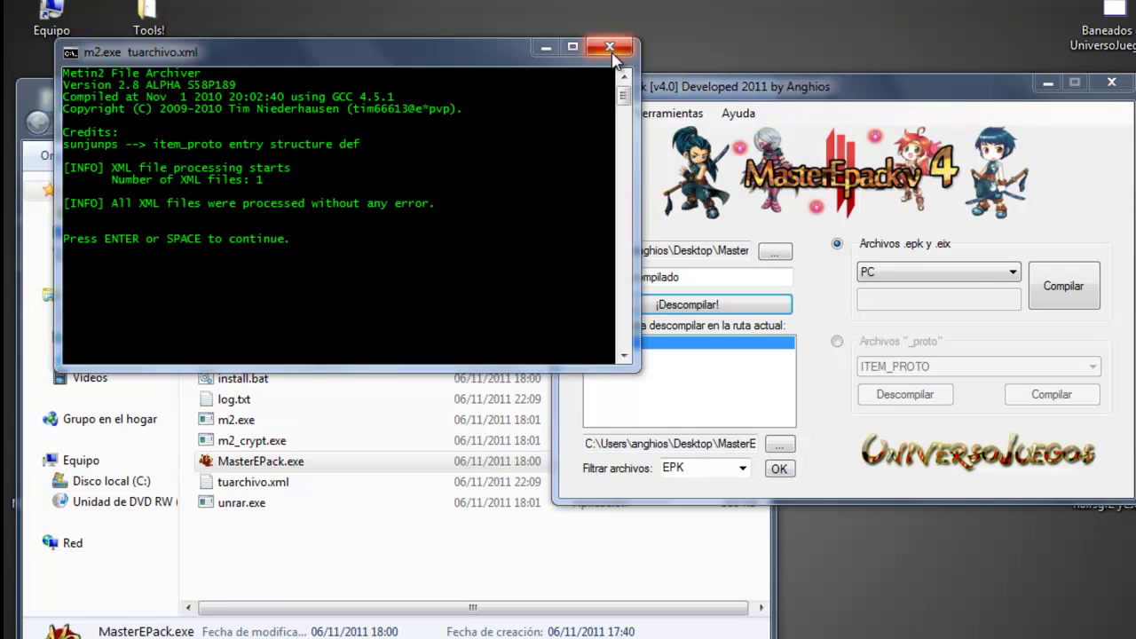
# Open the application log, clear all its entries and close the log window
pyautogui.click(668, 112)
pyautogui.moveTo(738, 113)
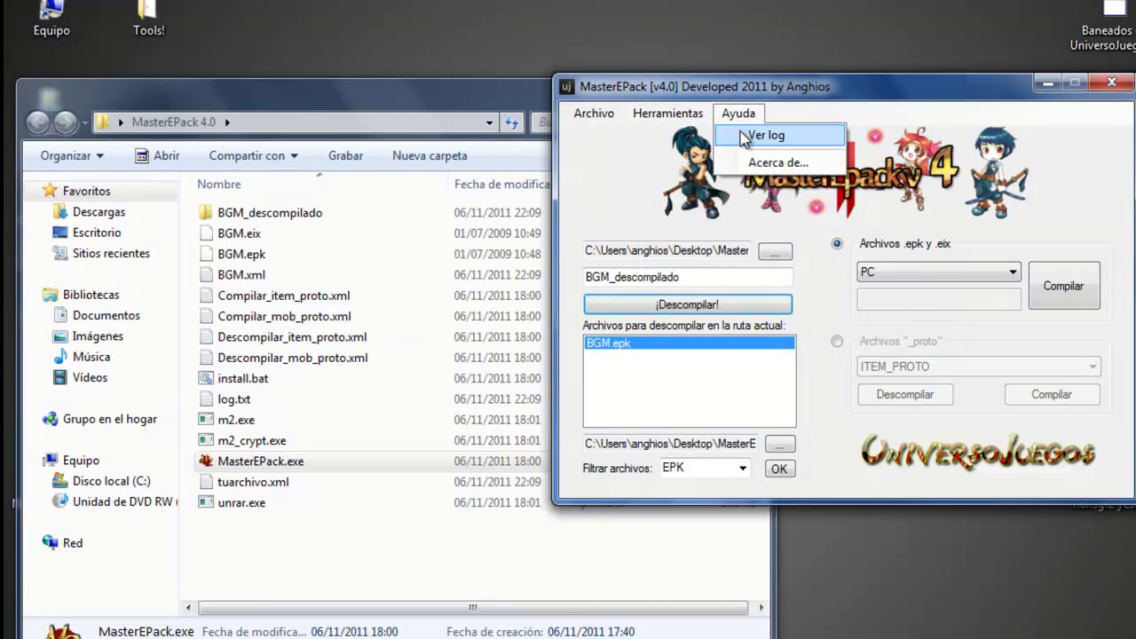
pyautogui.click(744, 139)
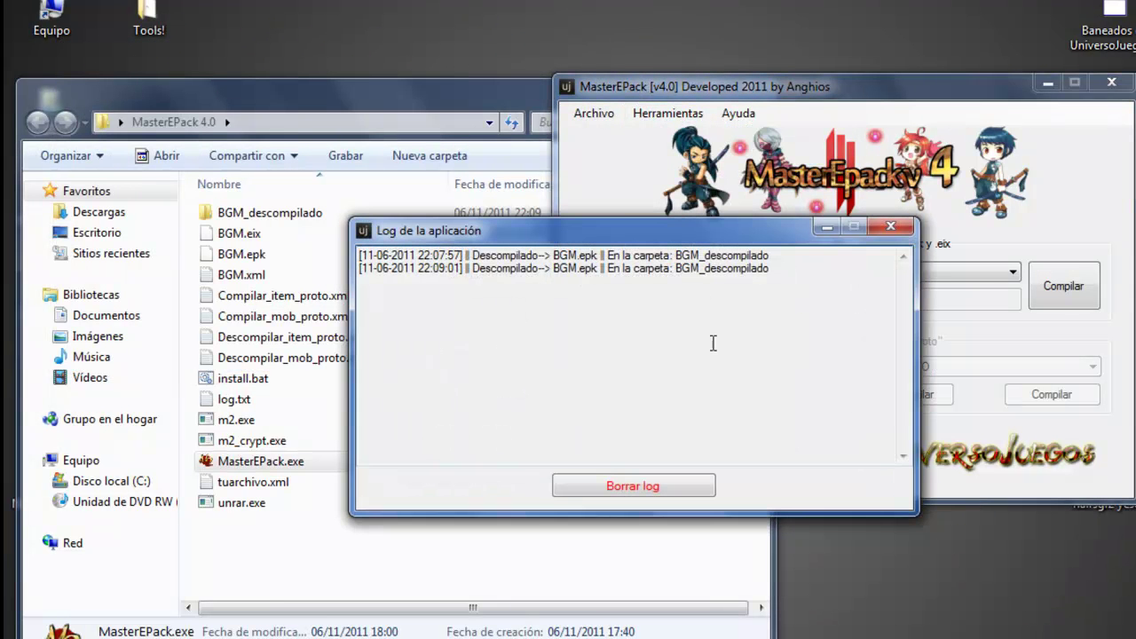
pyautogui.click(636, 492)
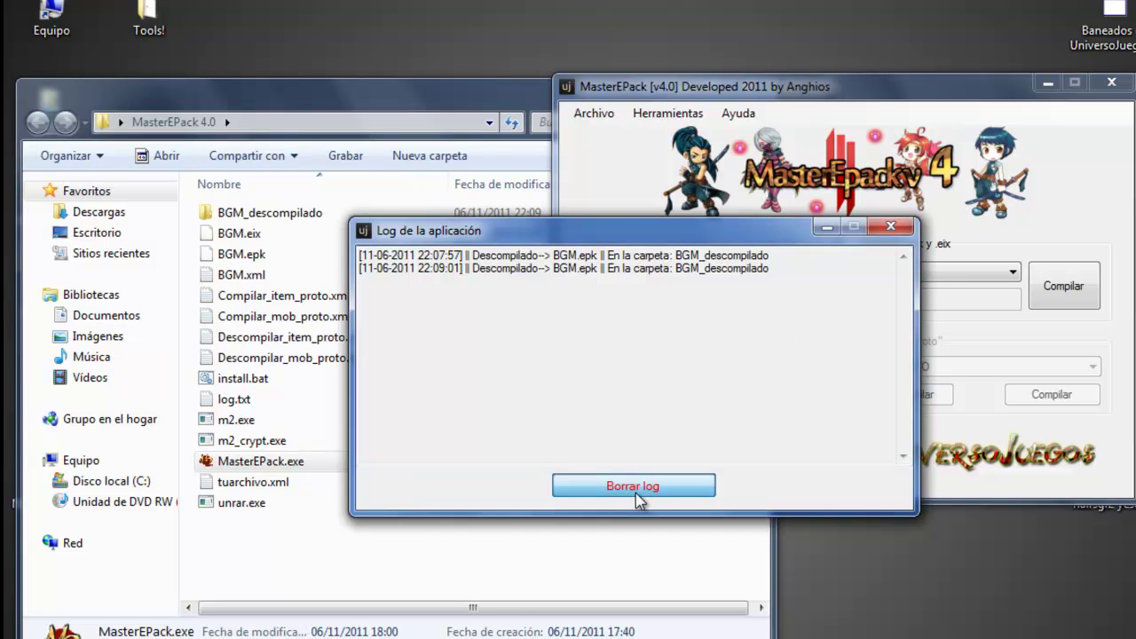
pyautogui.click(892, 229)
pyautogui.click(725, 120)
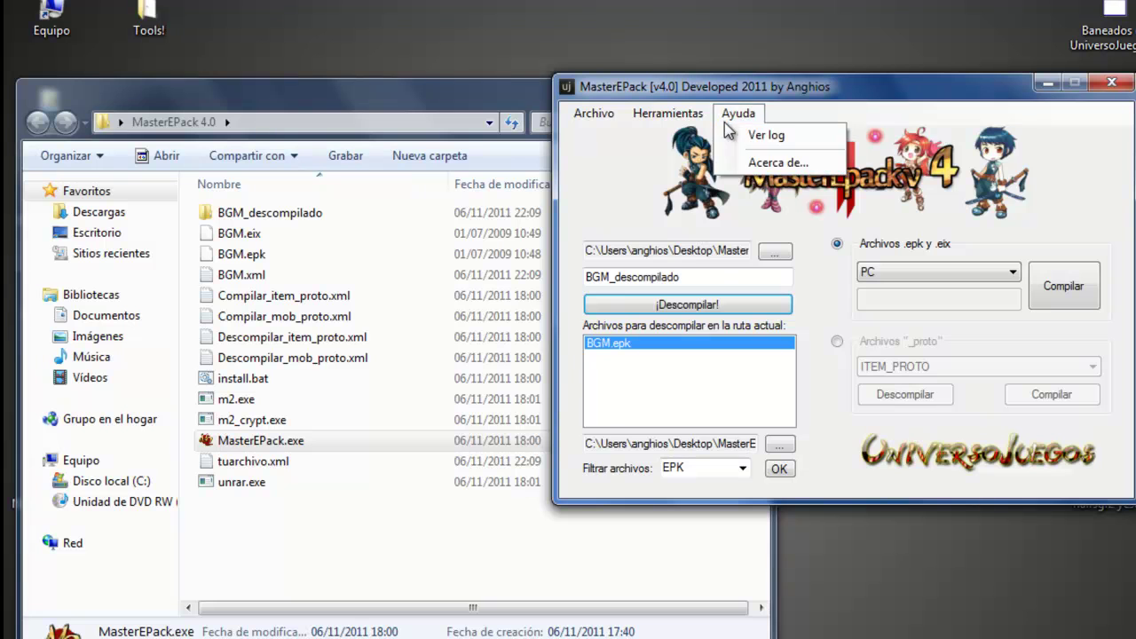
pyautogui.moveTo(661, 110)
pyautogui.click(591, 229)
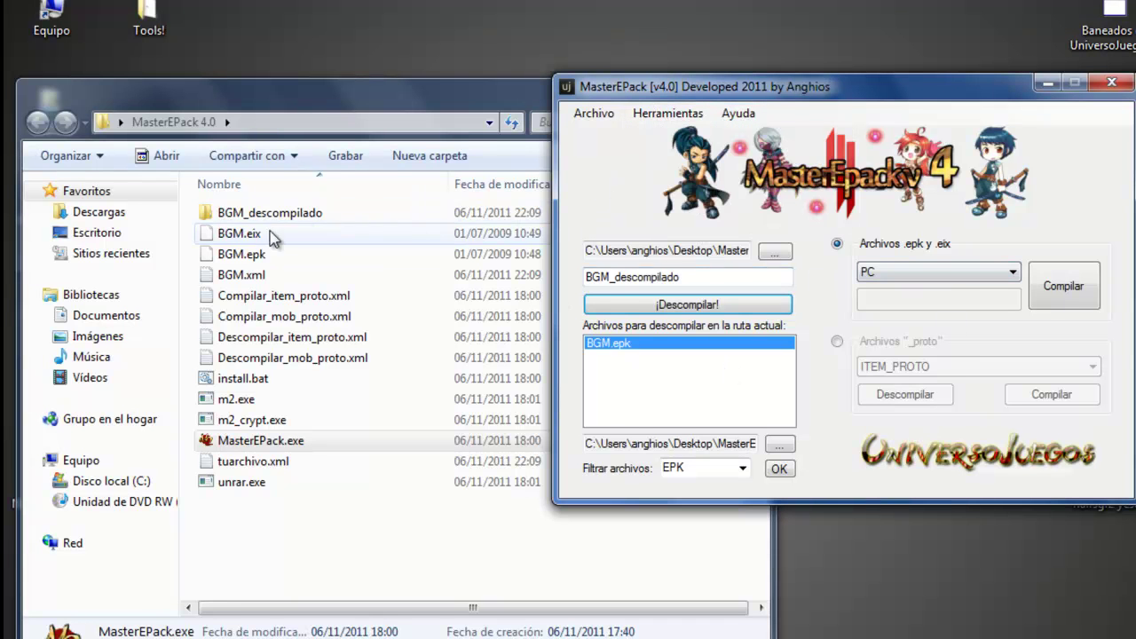
# Delete BGM.eix and BGM.epk from the MasterEPack 4.0 folder
pyautogui.click(240, 234)
pyautogui.keyDown('ctrl'); pyautogui.click(258, 255); pyautogui.keyUp('ctrl')
pyautogui.rightClick(258, 256)
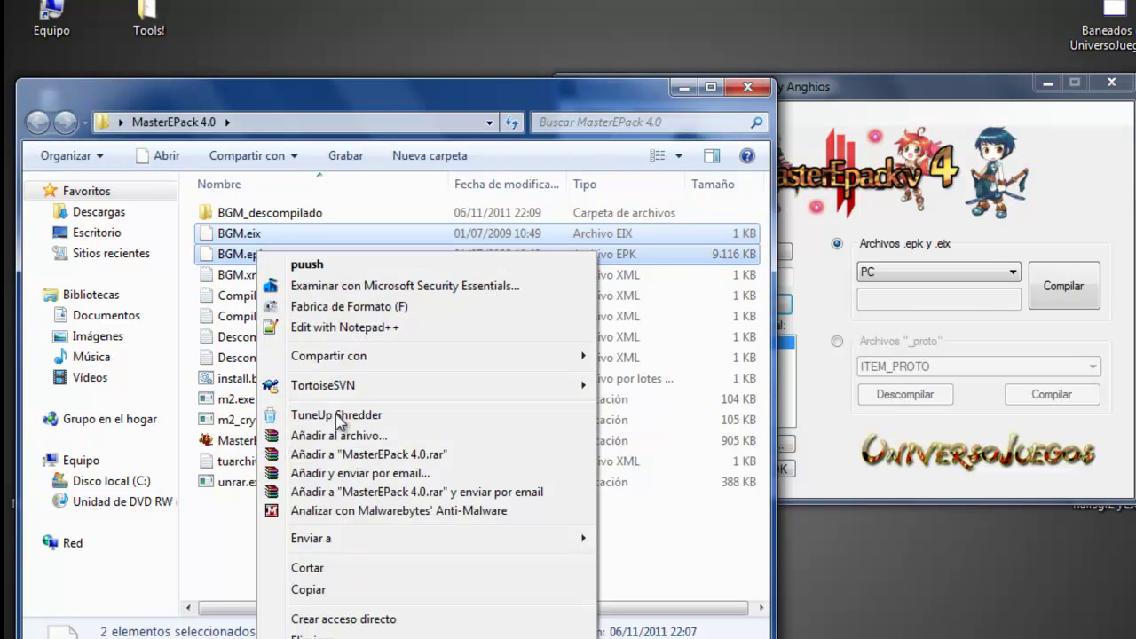
pyautogui.click(311, 636)
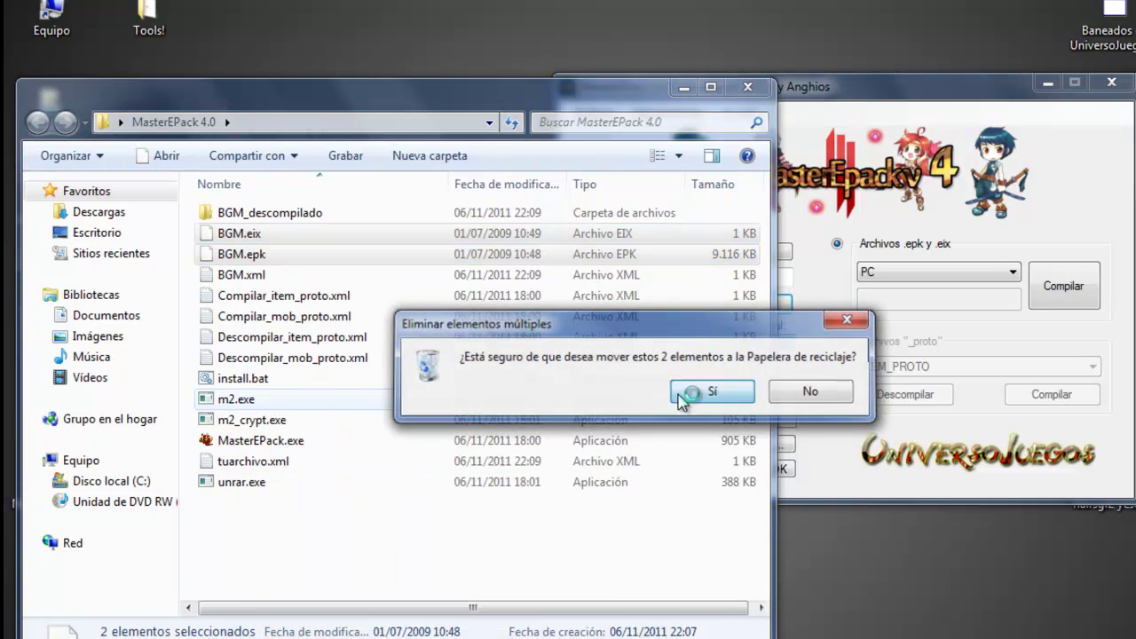
pyautogui.click(714, 404)
# Compile the BGM archive into .epk and .eix files and close the console window
pyautogui.click(785, 342)
pyautogui.click(902, 275)
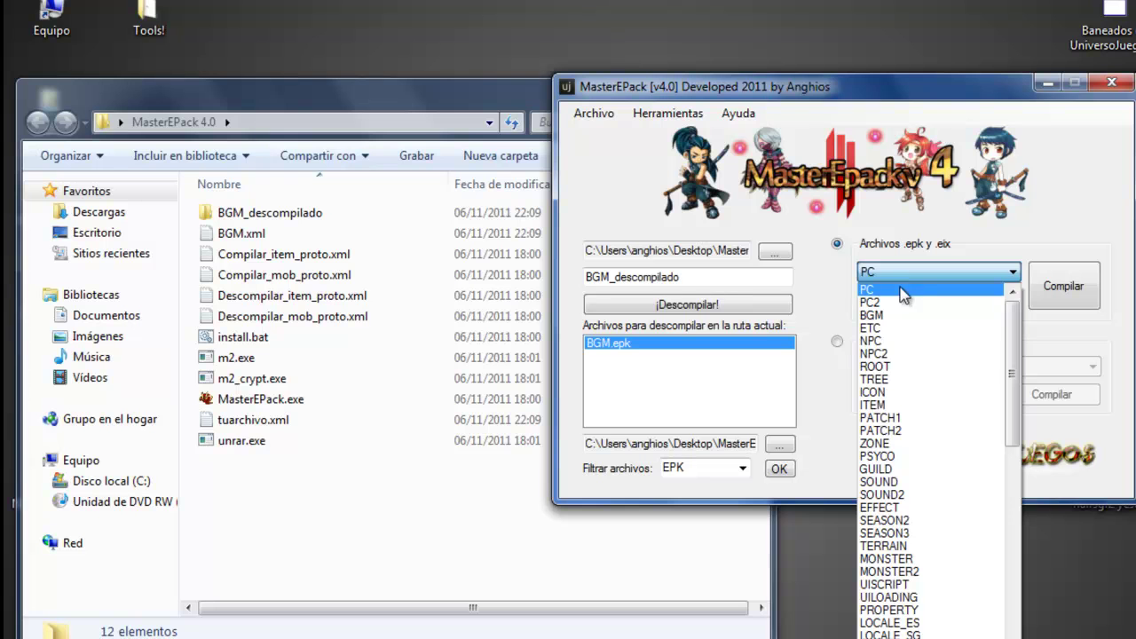
pyautogui.click(902, 316)
pyautogui.click(1058, 297)
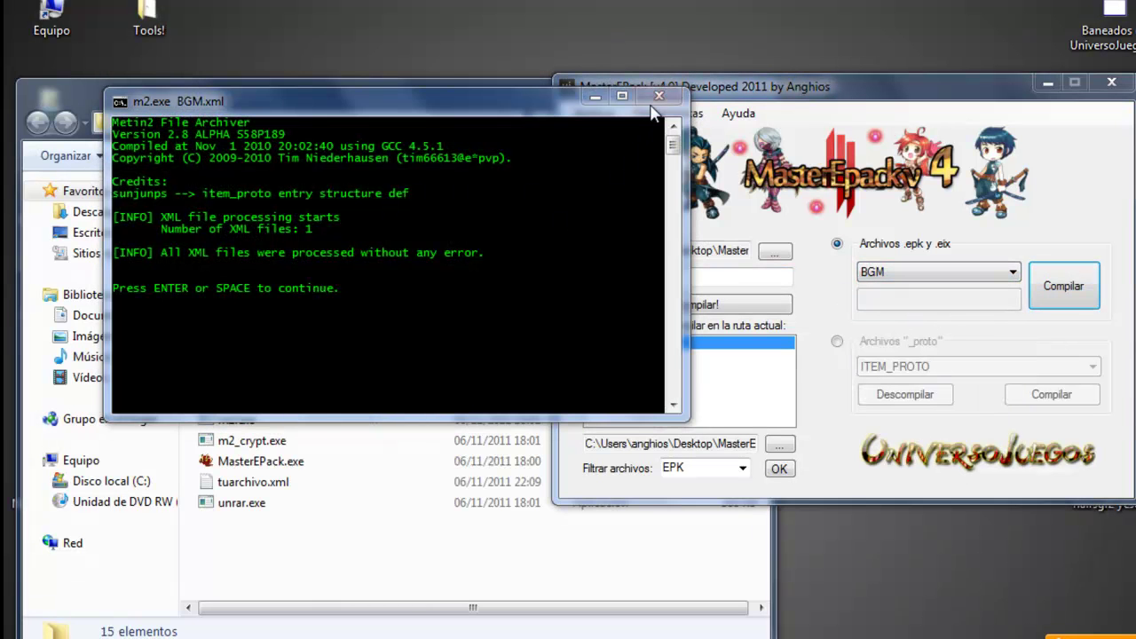
pyautogui.click(658, 96)
pyautogui.click(667, 112)
# Rename BGM.eix and BGM.epk together to anghios, keeping their extensions
pyautogui.click(264, 254)
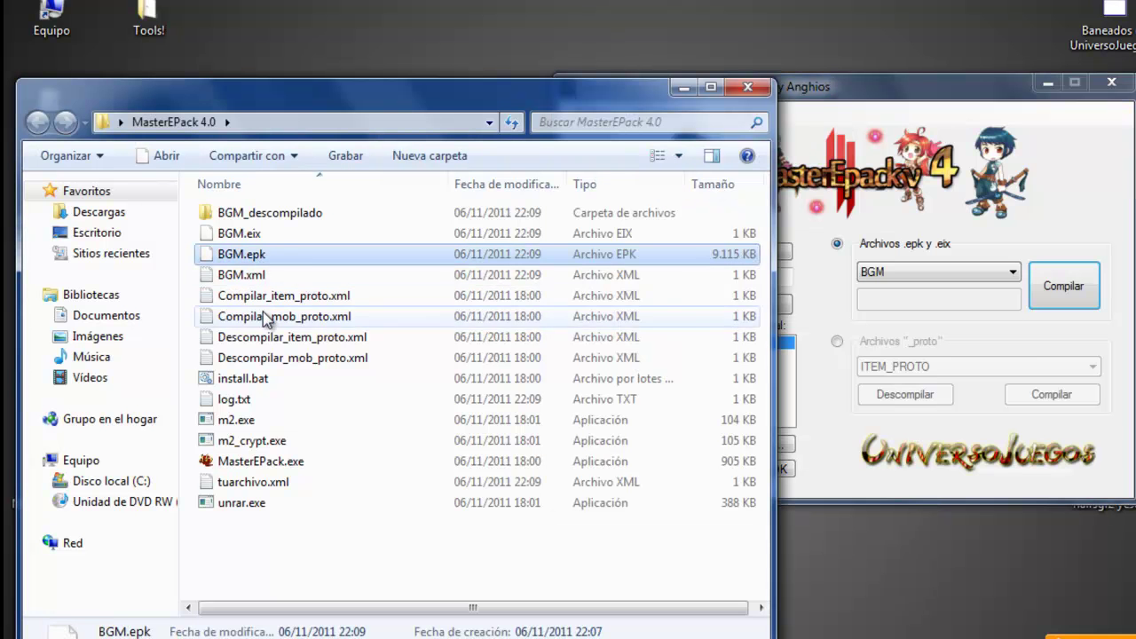
pyautogui.keyDown('ctrl'); pyautogui.click(360, 233); pyautogui.keyUp('ctrl')
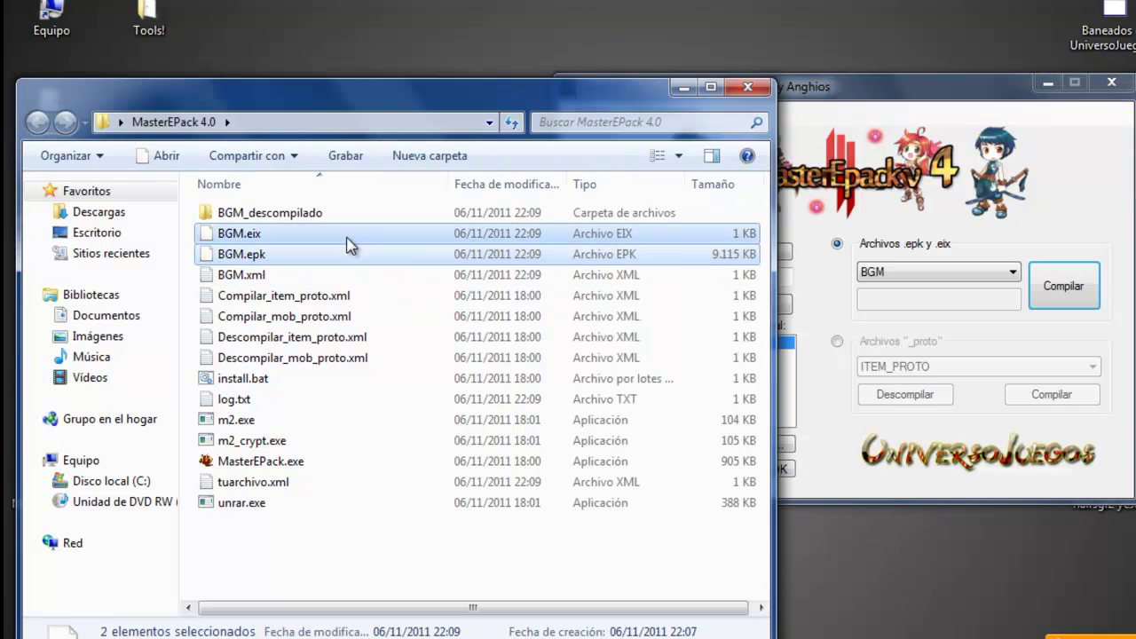
pyautogui.rightClick(348, 235)
pyautogui.click(418, 634)
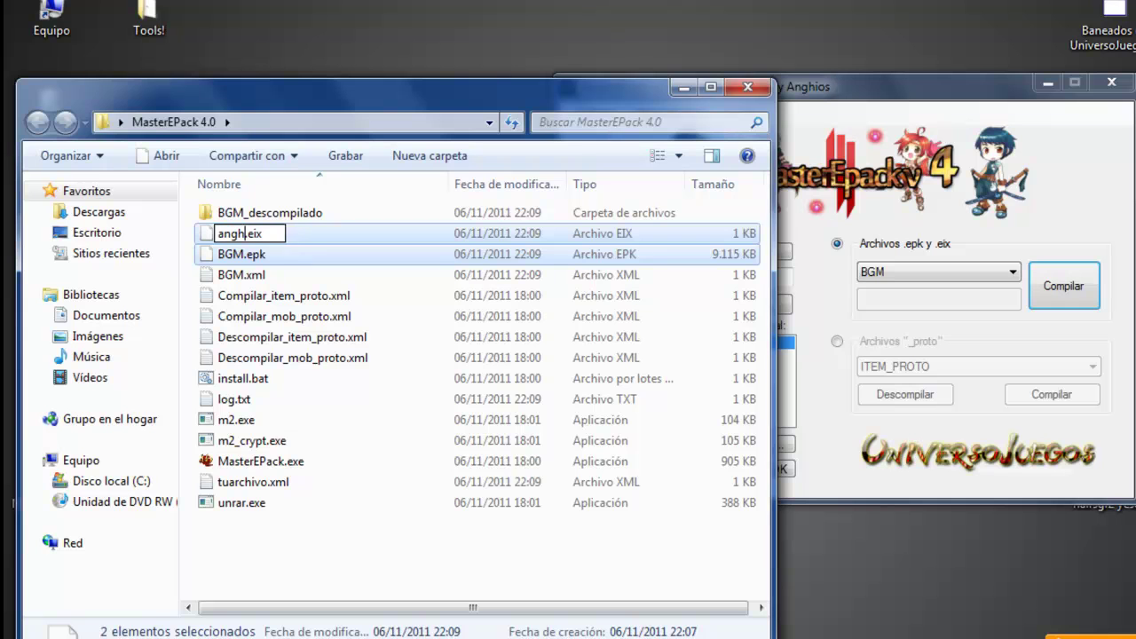
pyautogui.write('anghios')
pyautogui.press('Return')
# Refresh the EPK file list, decompile anghios.epk into the anghios_descompilado folder and close the console window
pyautogui.click(821, 328)
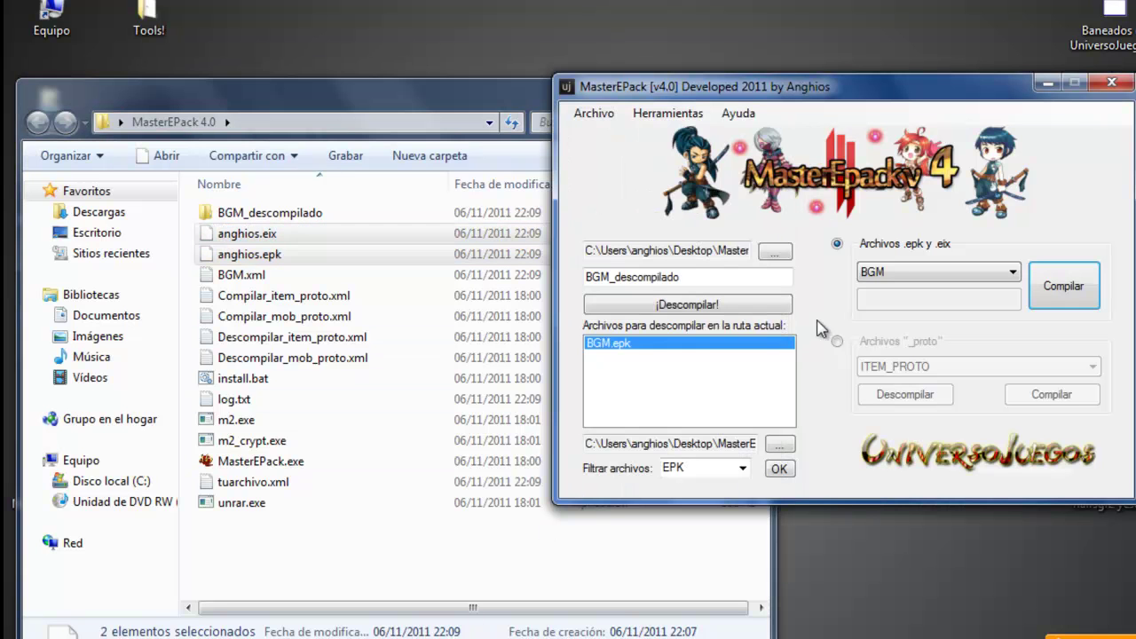
pyautogui.click(779, 469)
pyautogui.click(651, 342)
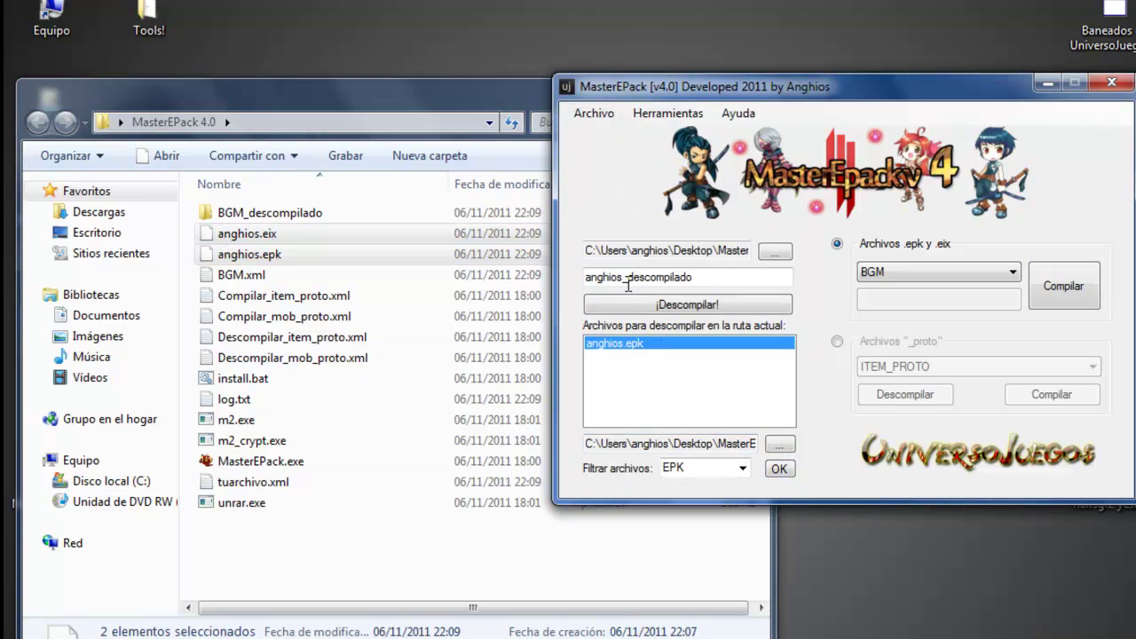
pyautogui.click(685, 311)
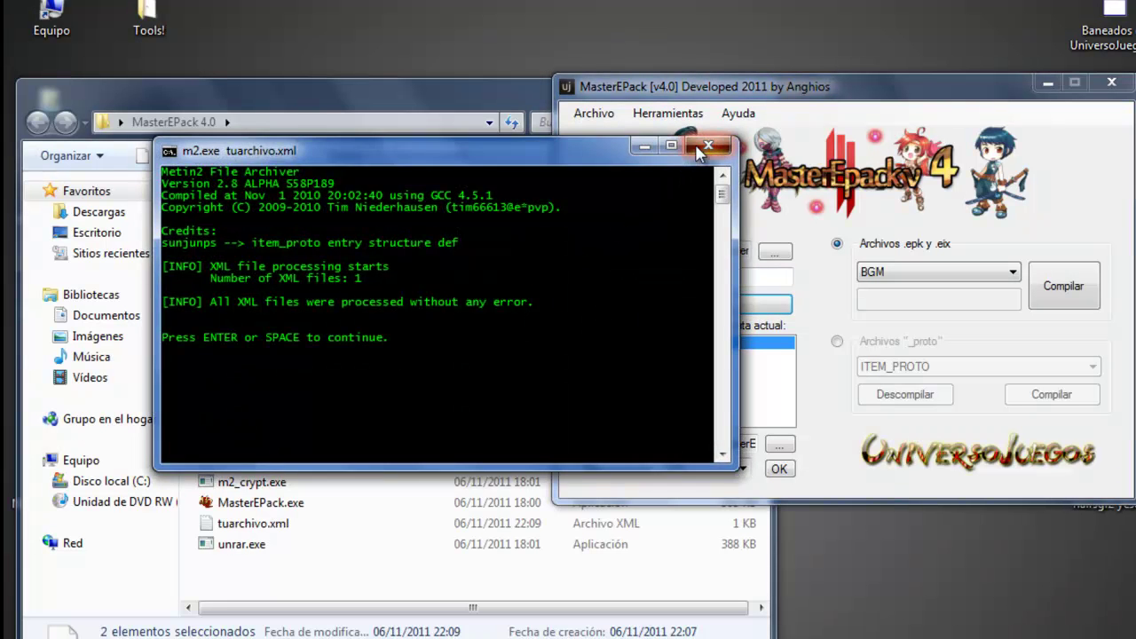
pyautogui.click(702, 148)
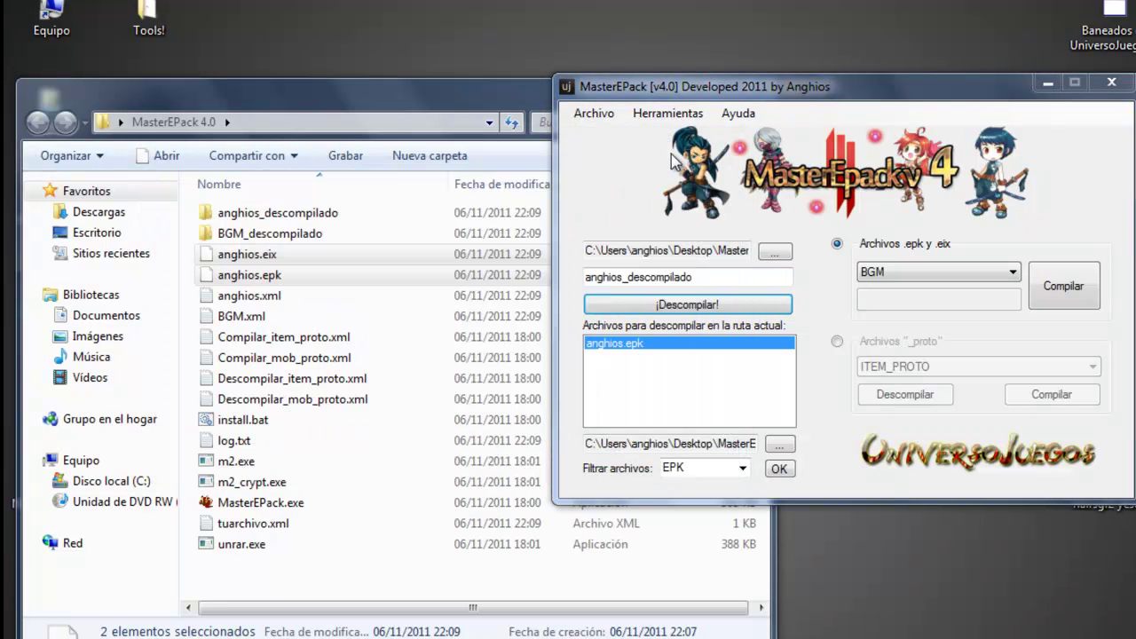
# View the application log's record of the compile and decompile operations, and close it
pyautogui.click(738, 114)
pyautogui.click(763, 206)
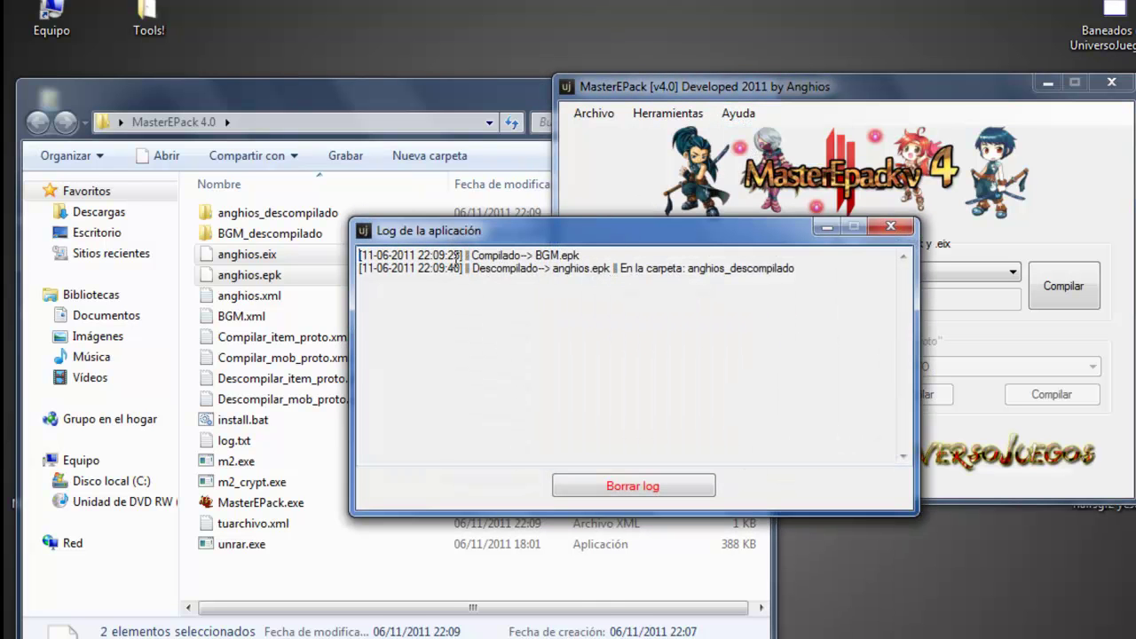
pyautogui.click(888, 229)
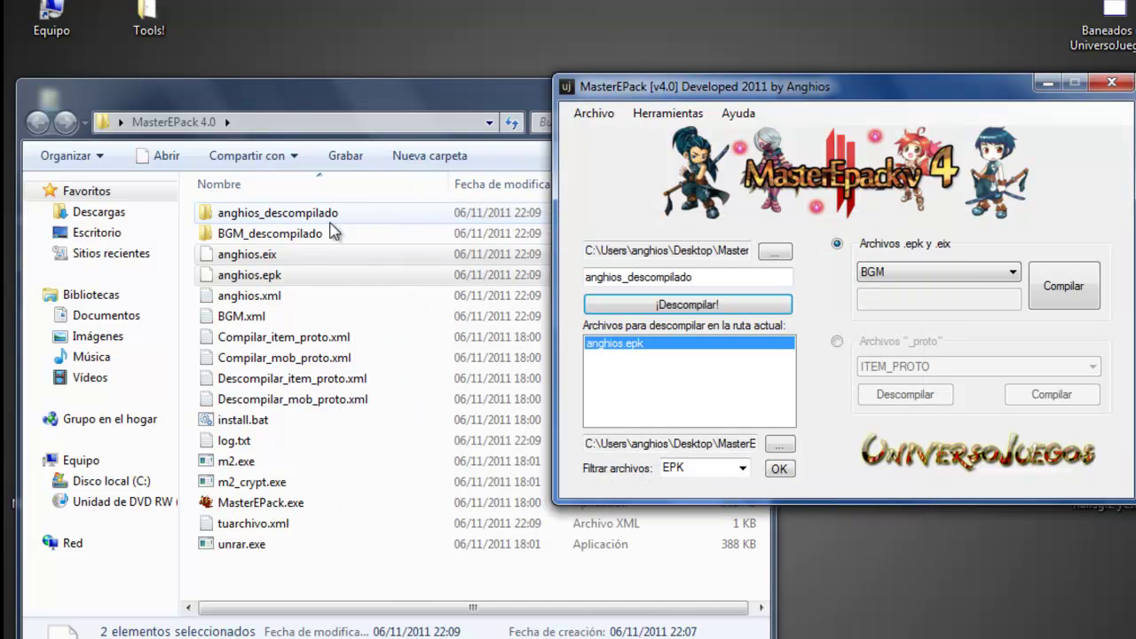
# Delete anghios.eix and anghios.epk from the MasterEPack 4.0 folder
pyautogui.click(249, 254)
pyautogui.keyDown('shift'); pyautogui.click(286, 281); pyautogui.keyUp('shift')
pyautogui.rightClick(286, 281)
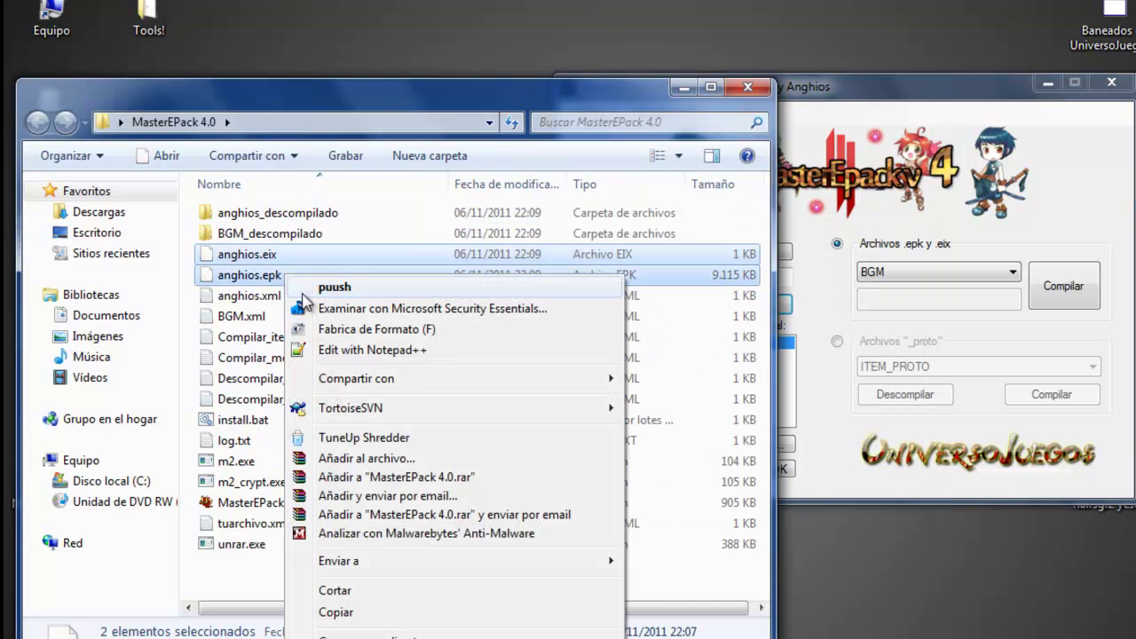
pyautogui.press('Delete')
pyautogui.click(710, 392)
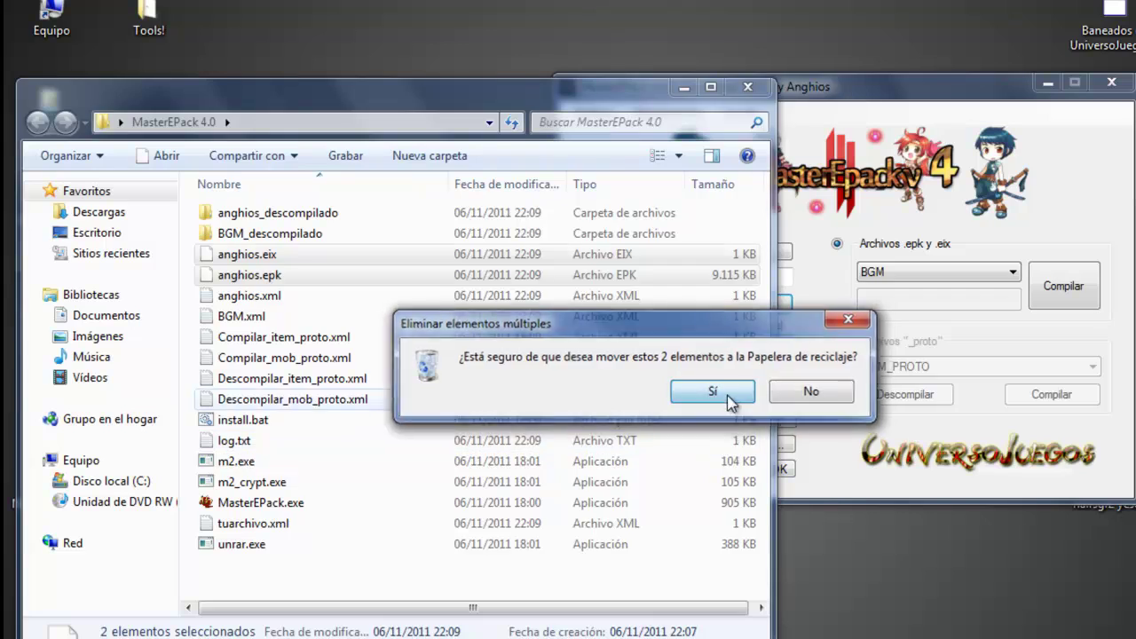
# Compile a custom archive named anghios using the "Compilar otro archivo" option, and dismiss the console window
pyautogui.click(849, 312)
pyautogui.click(890, 275)
pyautogui.moveTo(1011, 381); pyautogui.dragTo(1011, 622)
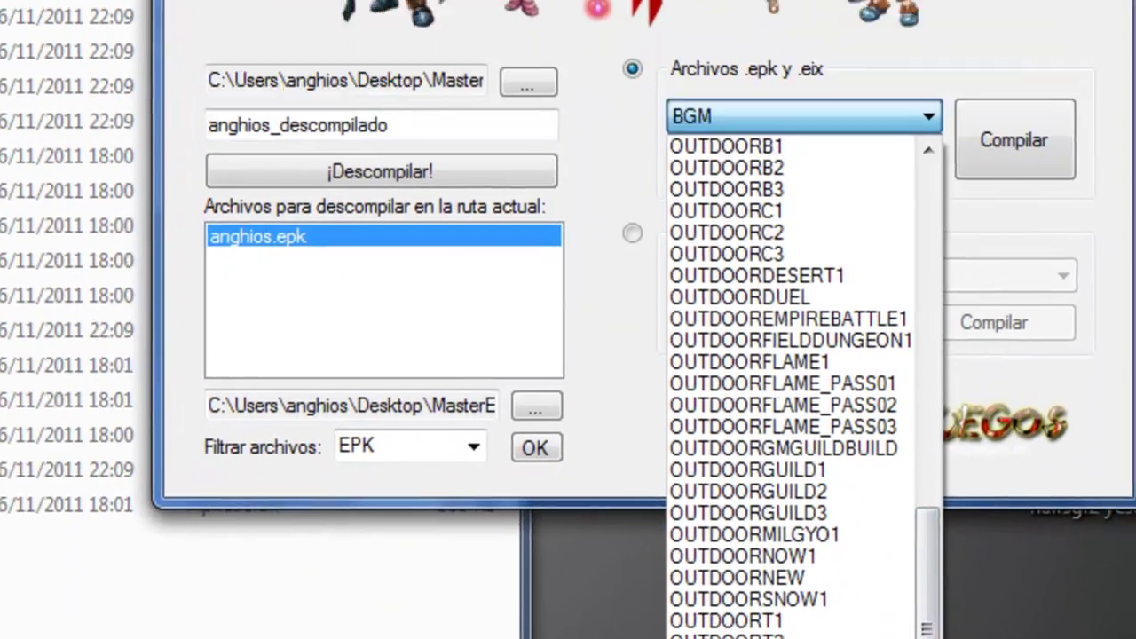
pyautogui.click(761, 626)
pyautogui.write('angh')
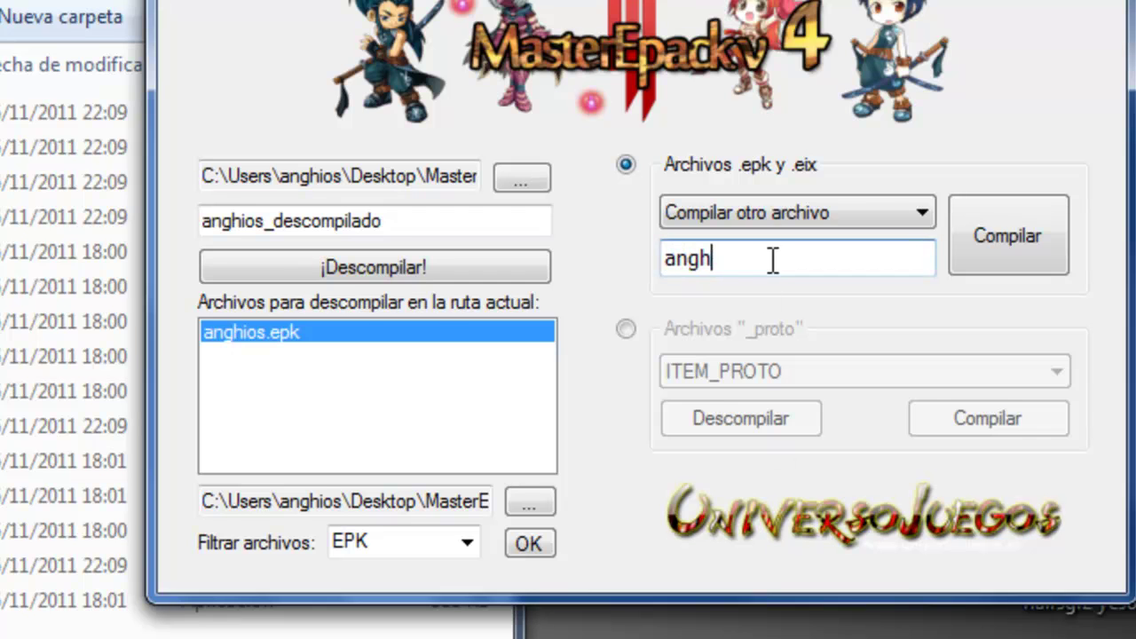
pyautogui.write('ios')
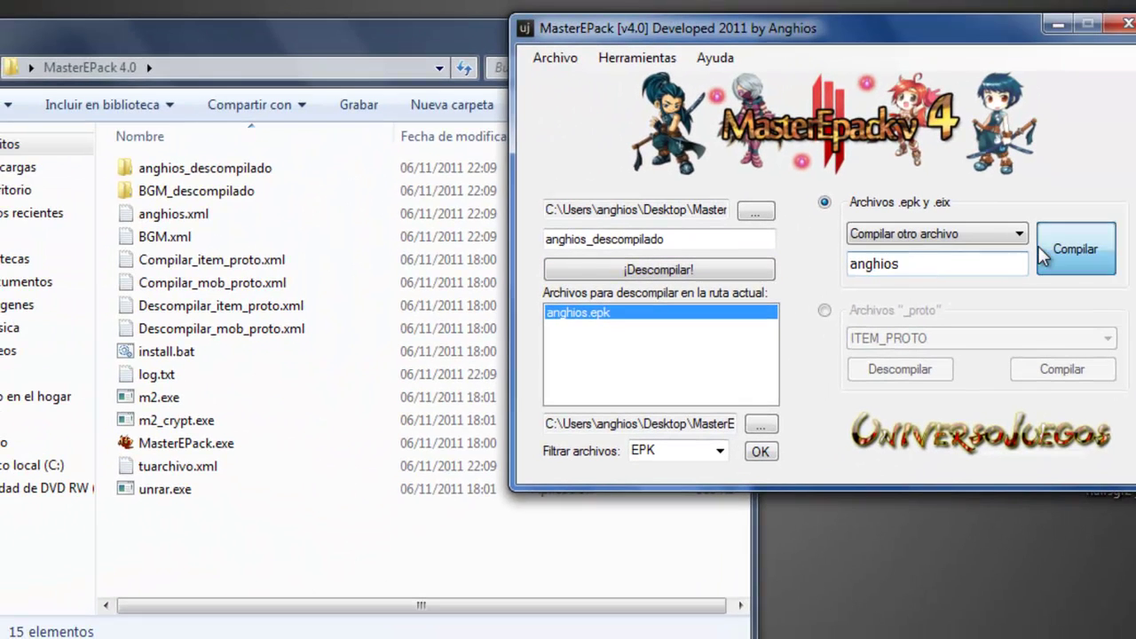
pyautogui.click(1043, 256)
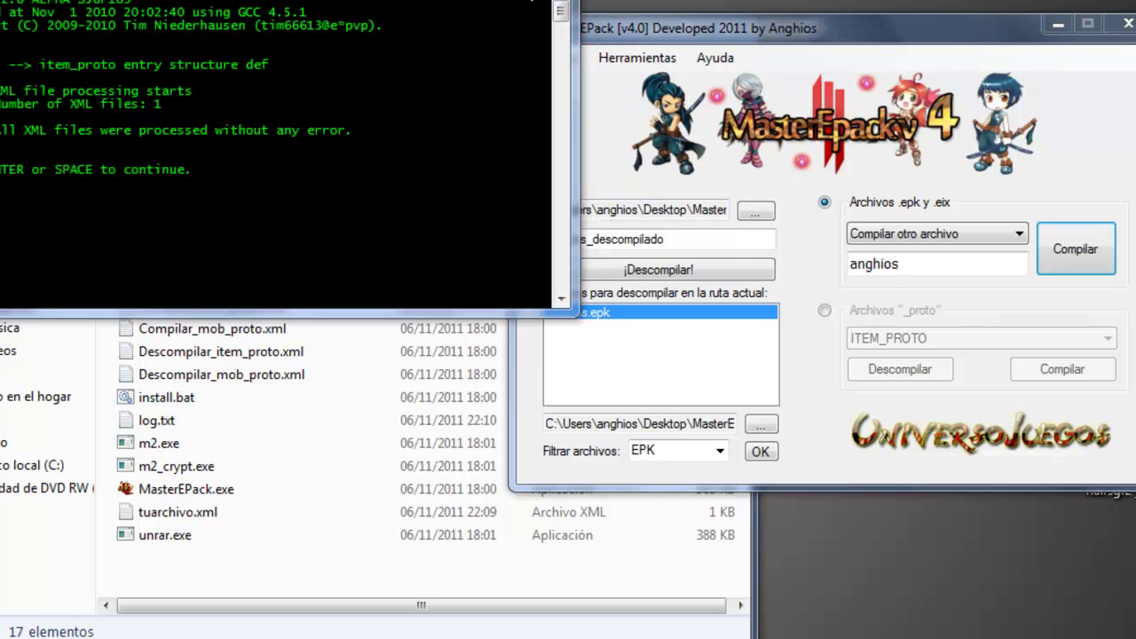
pyautogui.press('Return')
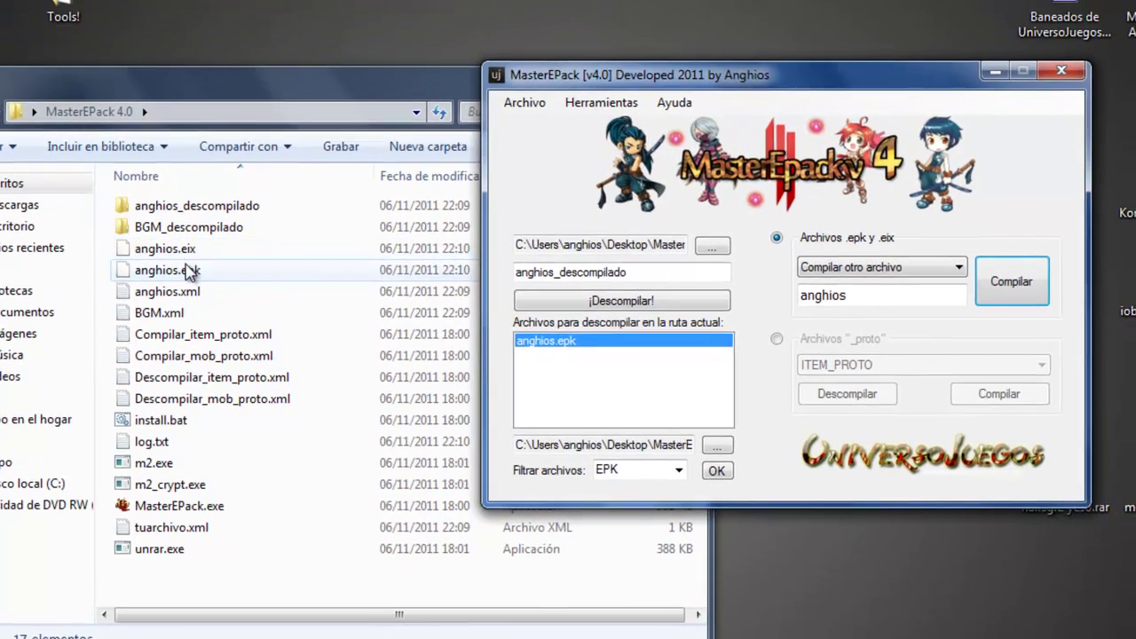
# Rename anghios.eix and anghios.epk together to BGM, keeping their extensions
pyautogui.click(191, 228)
pyautogui.keyDown('shift'); pyautogui.click(191, 247); pyautogui.keyUp('shift')
pyautogui.rightClick(190, 236)
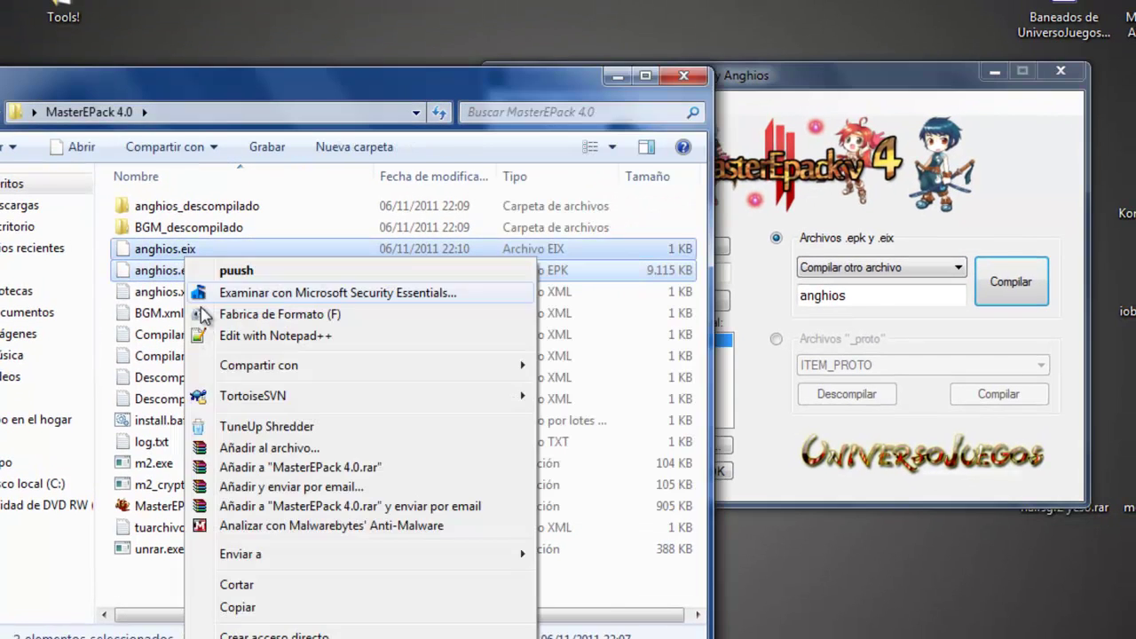
pyautogui.press('F2')
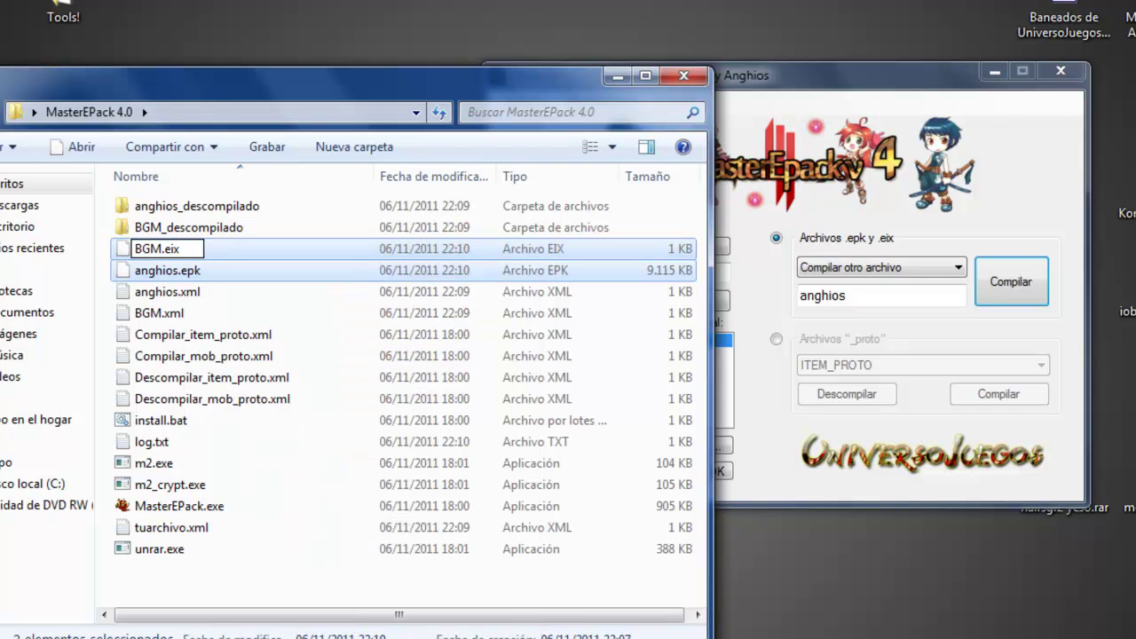
pyautogui.write('BGM')
pyautogui.press('Return')
# Delete the anghios_descompilado and BGM_descompilado folders
pyautogui.click(177, 227)
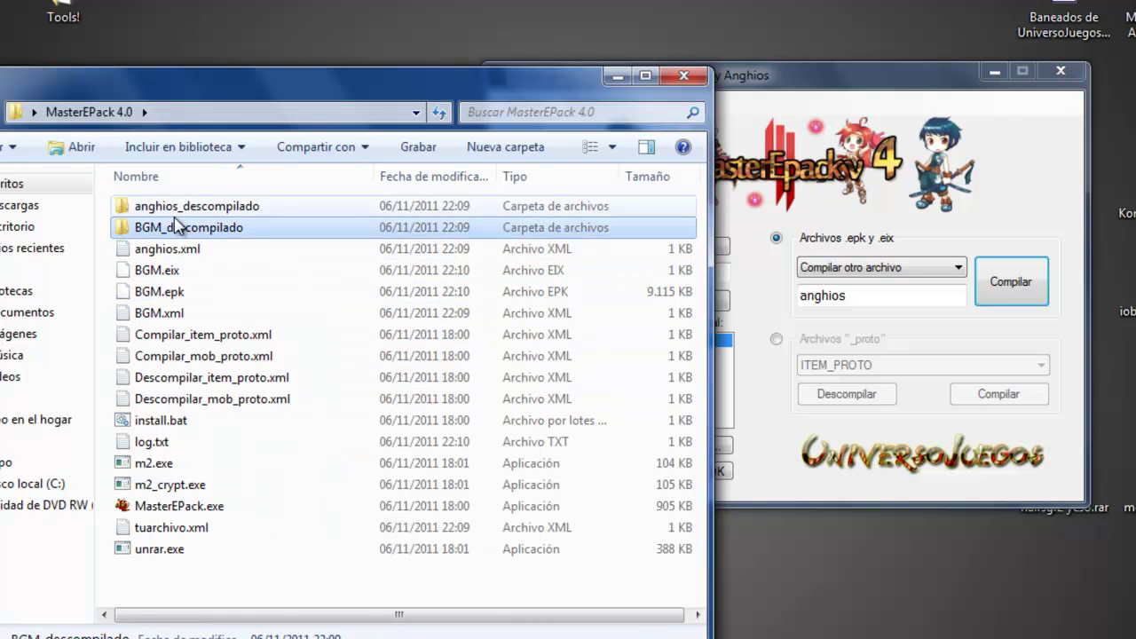
pyautogui.keyDown('shift'); pyautogui.click(177, 206); pyautogui.keyUp('shift')
pyautogui.rightClick(176, 212)
pyautogui.press('Delete')
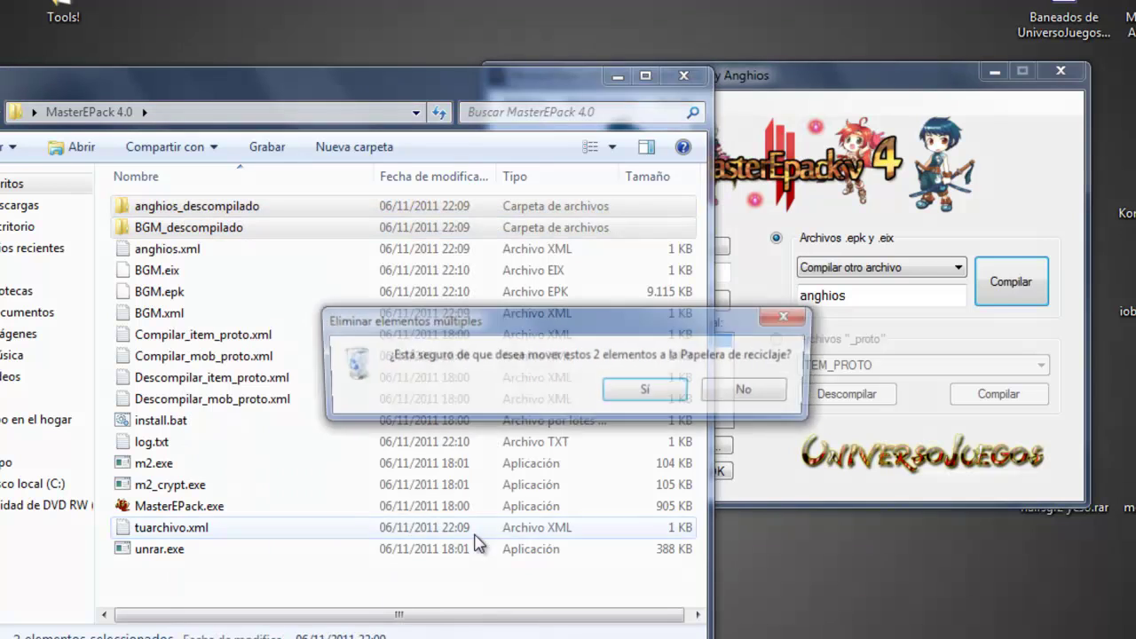
pyautogui.press('Return')
# Encrypt the BGM archive with the file encryption tool, and close the console and encryption windows
pyautogui.click(779, 79)
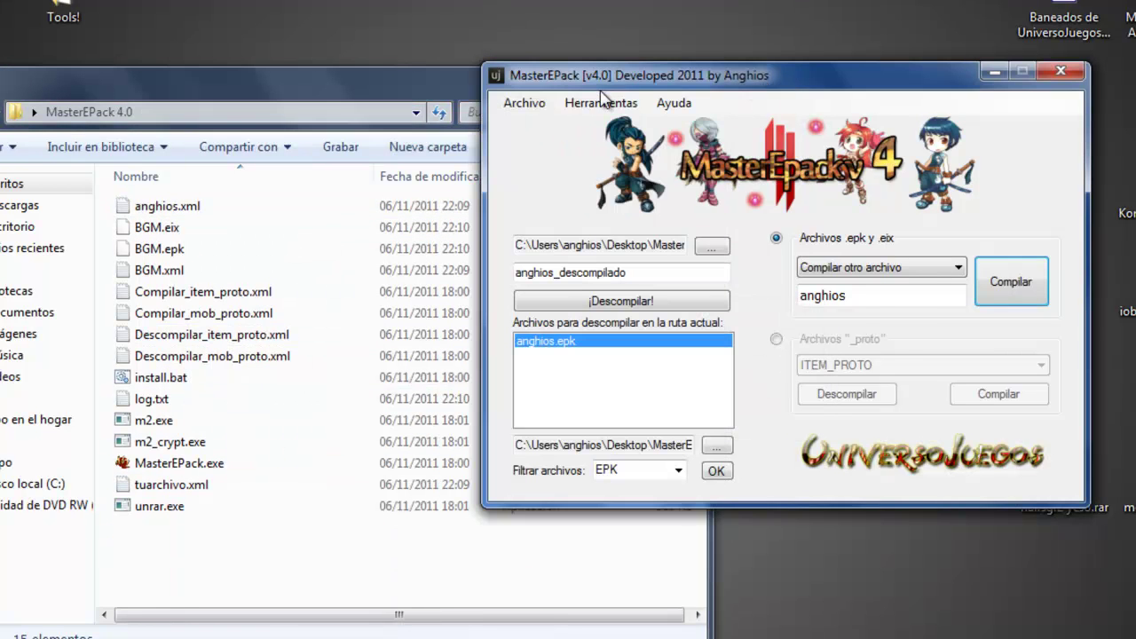
pyautogui.click(602, 102)
pyautogui.click(613, 126)
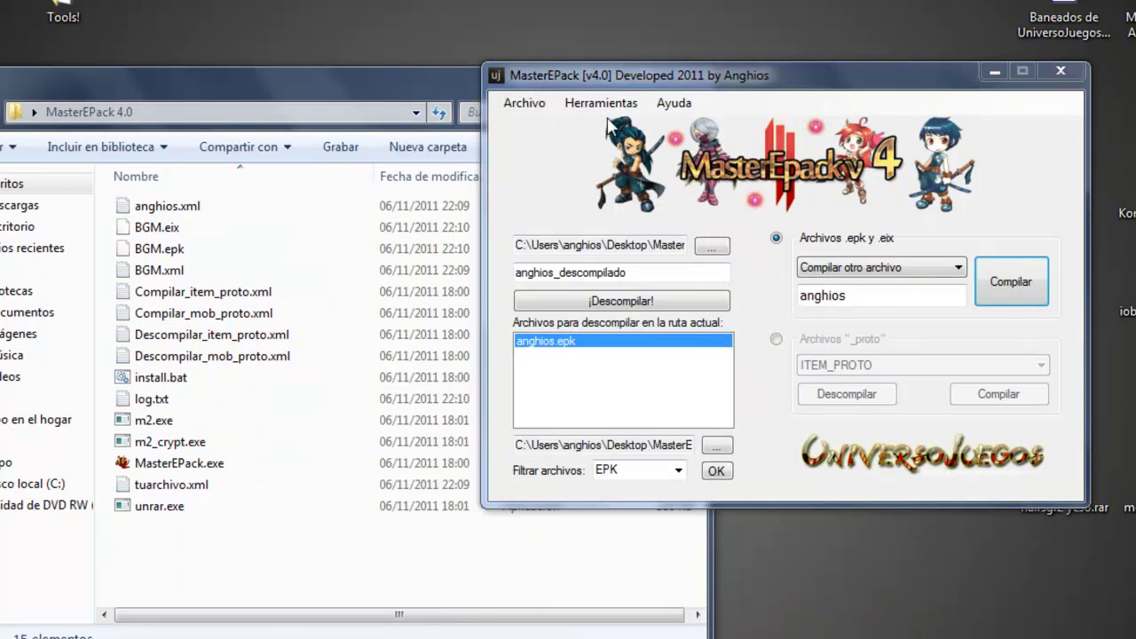
pyautogui.click(565, 342)
pyautogui.moveTo(663, 622); pyautogui.dragTo(657, 397)
pyautogui.click(544, 388)
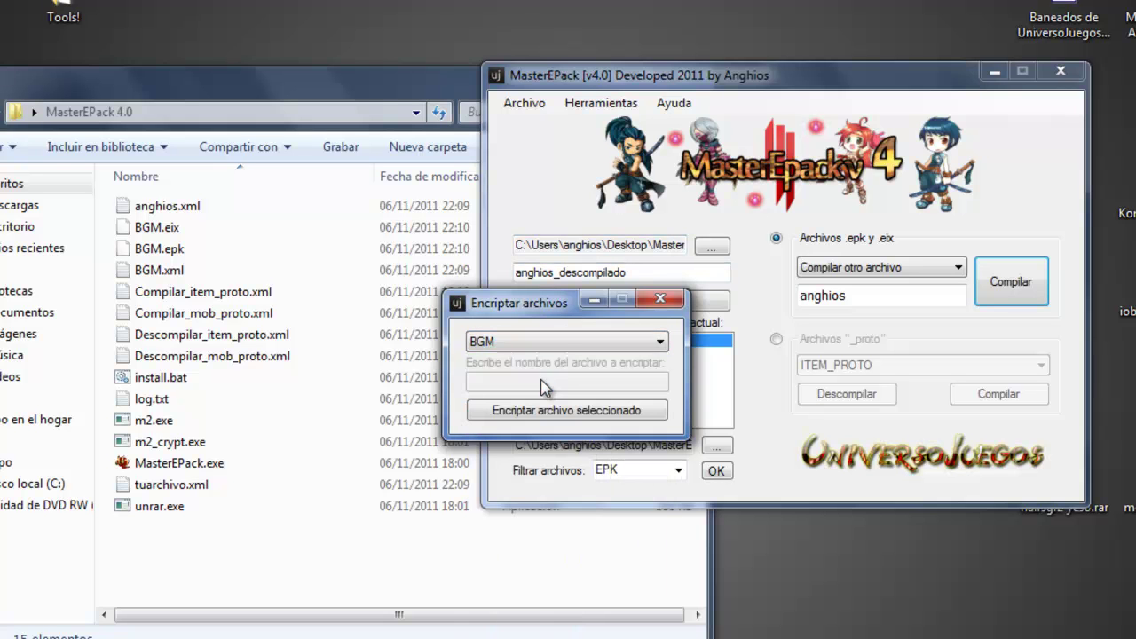
pyautogui.click(507, 411)
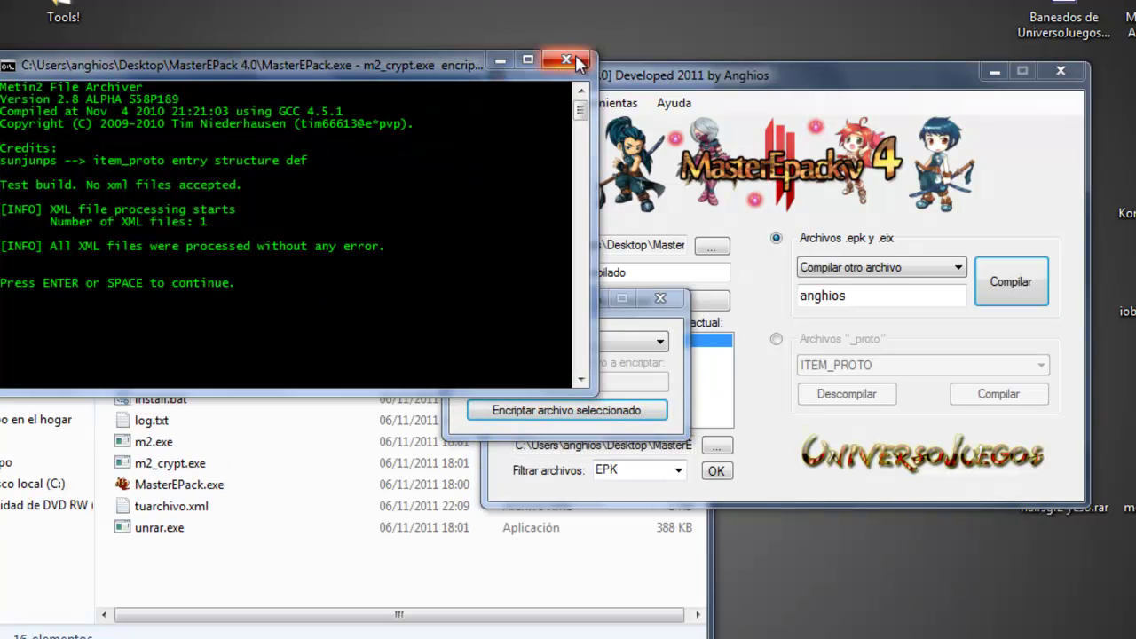
pyautogui.click(568, 60)
pyautogui.click(661, 303)
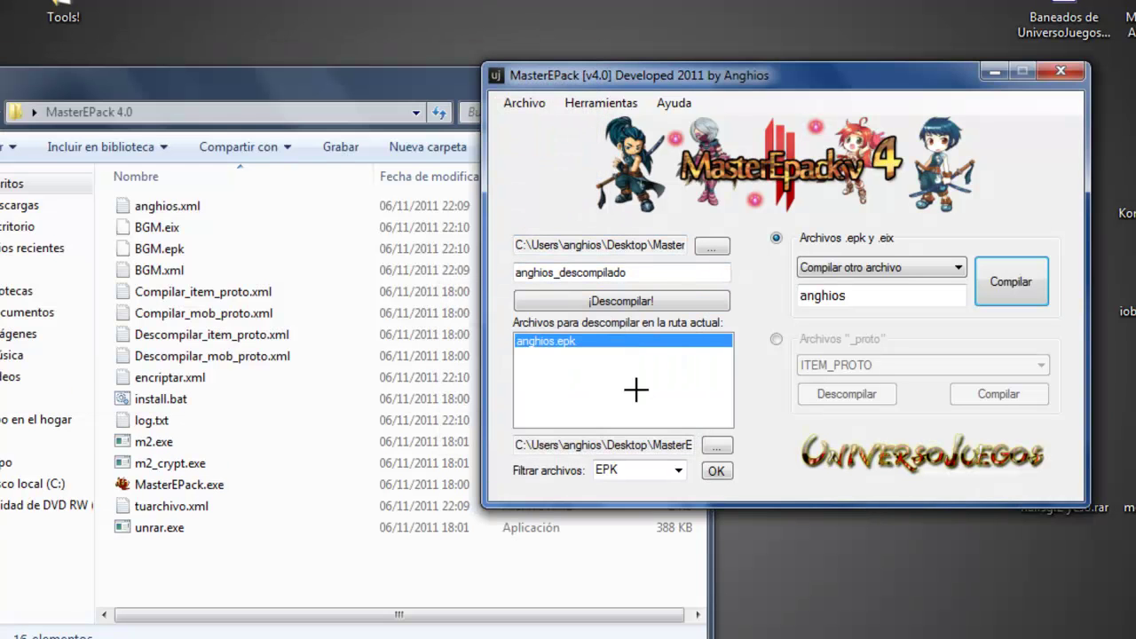
# Try to decompile the encrypted BGM.epk into BGM_descompilado after reloading the archive list, close the console, and refresh the MasterEPack 4.0 folder
pyautogui.click(716, 471)
pyautogui.click(580, 340)
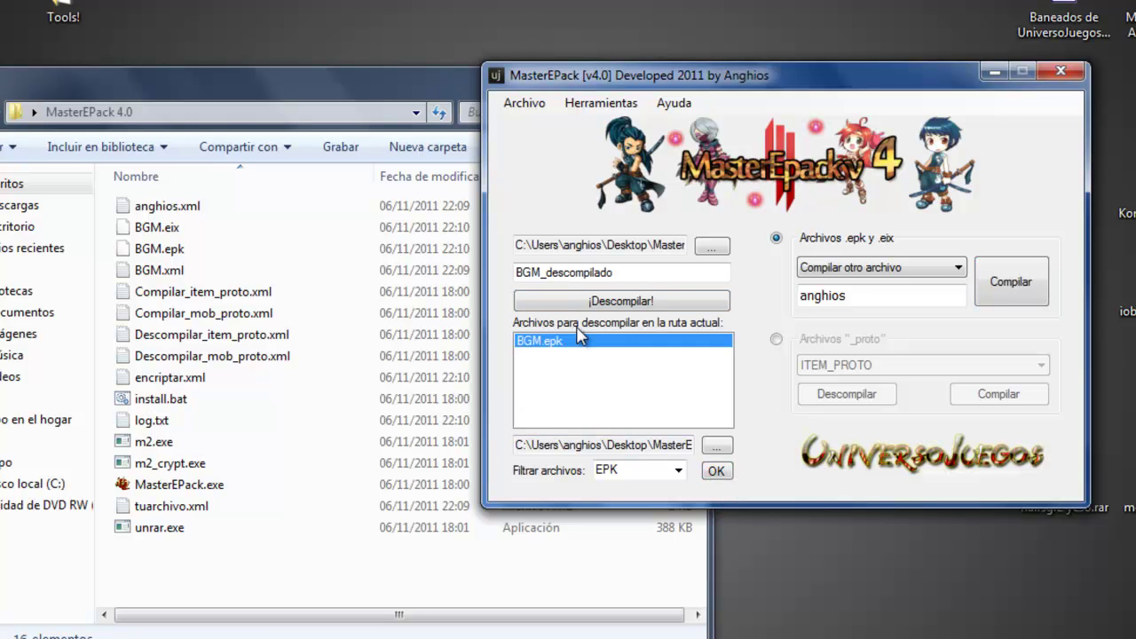
pyautogui.click(609, 302)
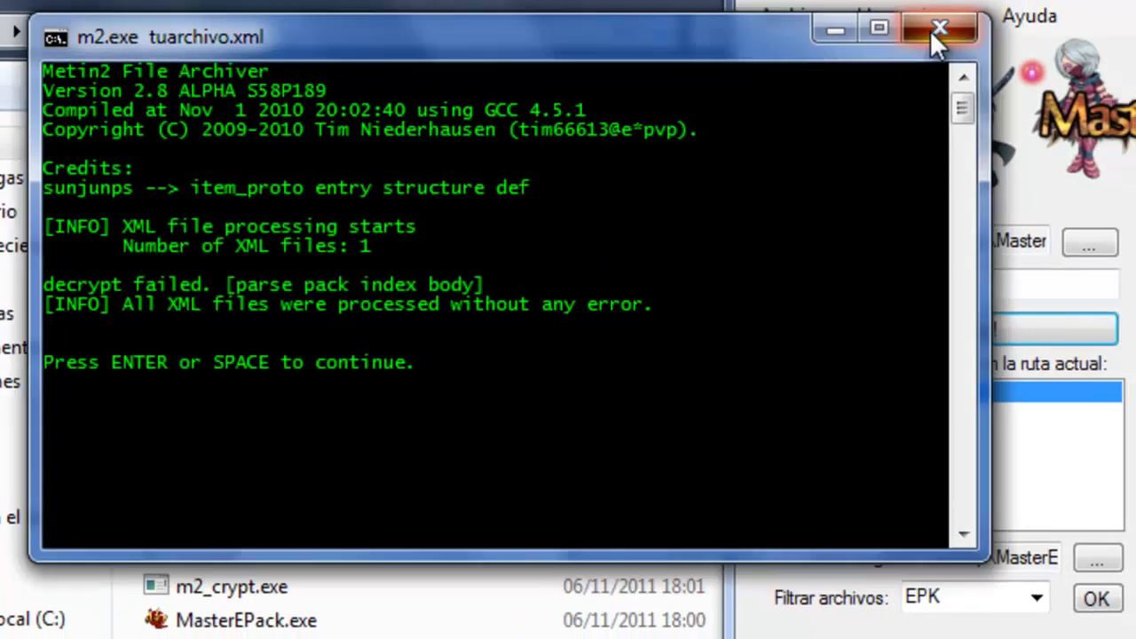
pyautogui.click(916, 33)
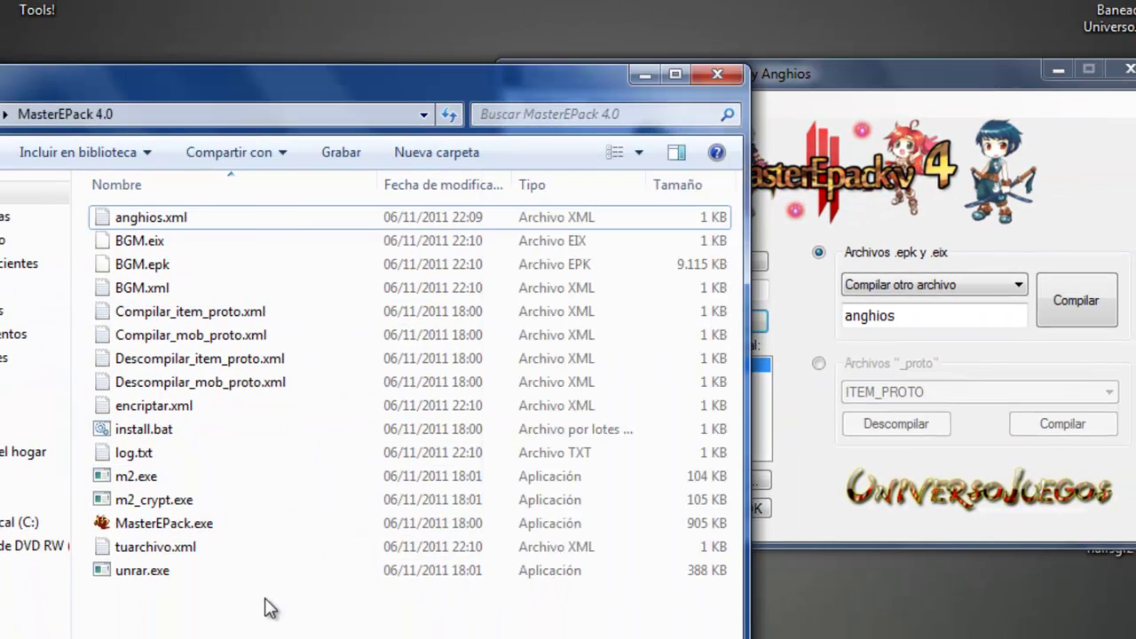
pyautogui.rightClick(266, 598)
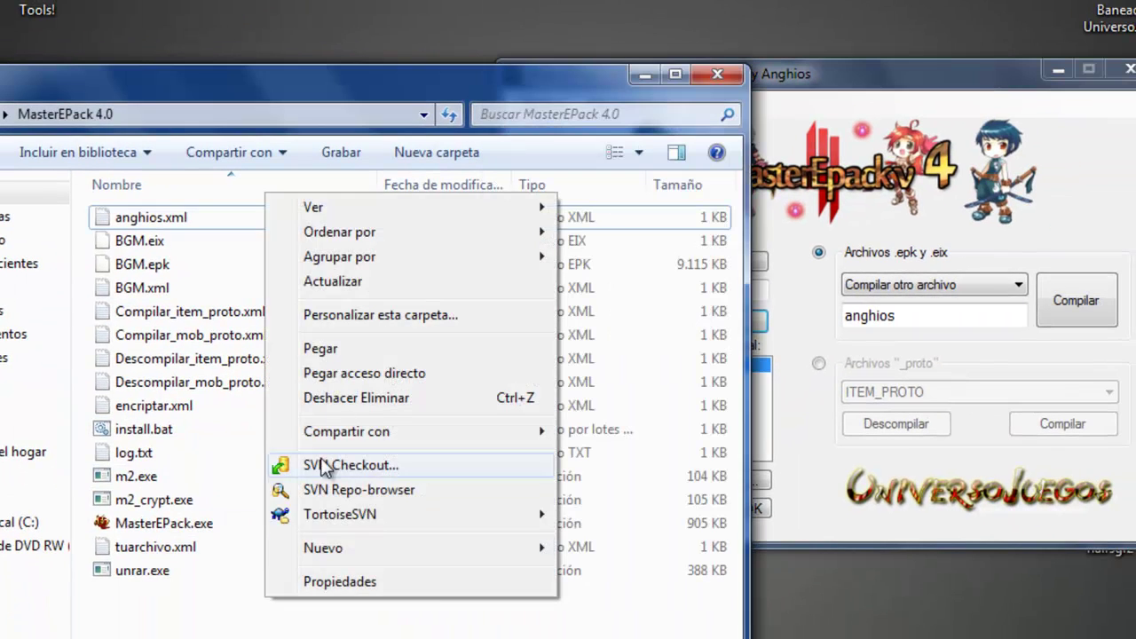
pyautogui.click(337, 283)
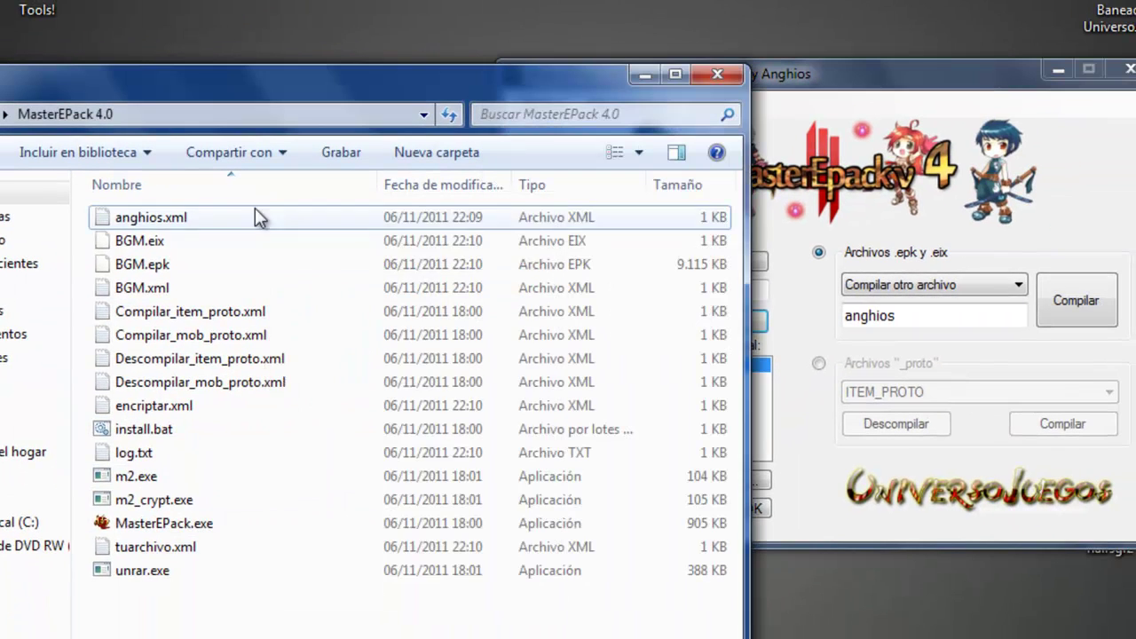
# Review the compile, encrypt and decompile entries in the application log, and close the log window
pyautogui.click(810, 99)
pyautogui.click(627, 104)
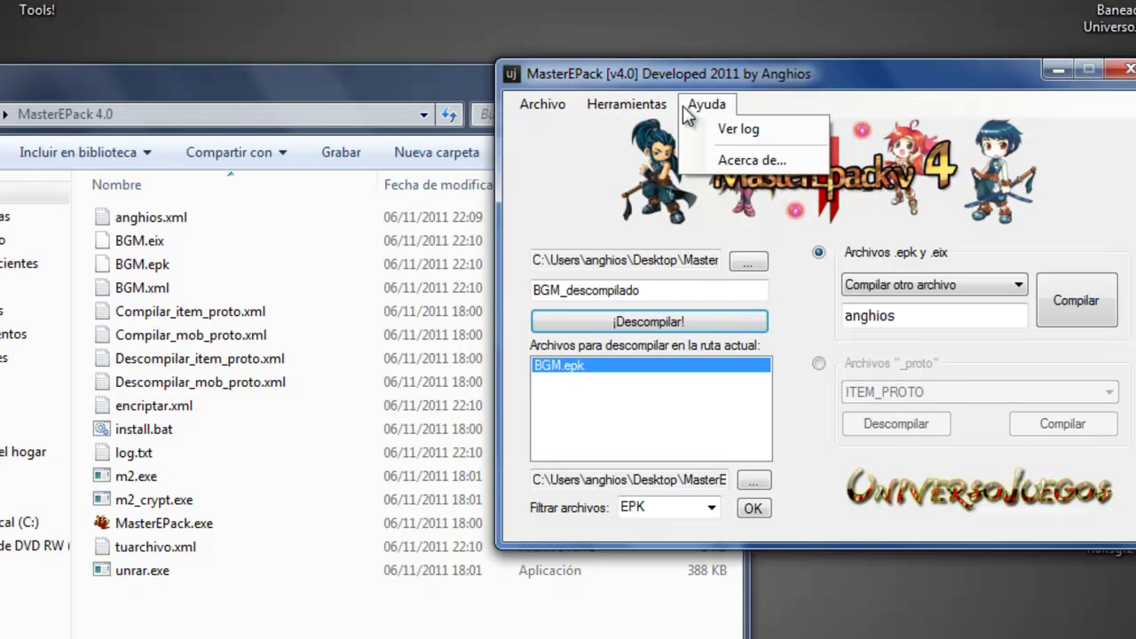
pyautogui.click(713, 127)
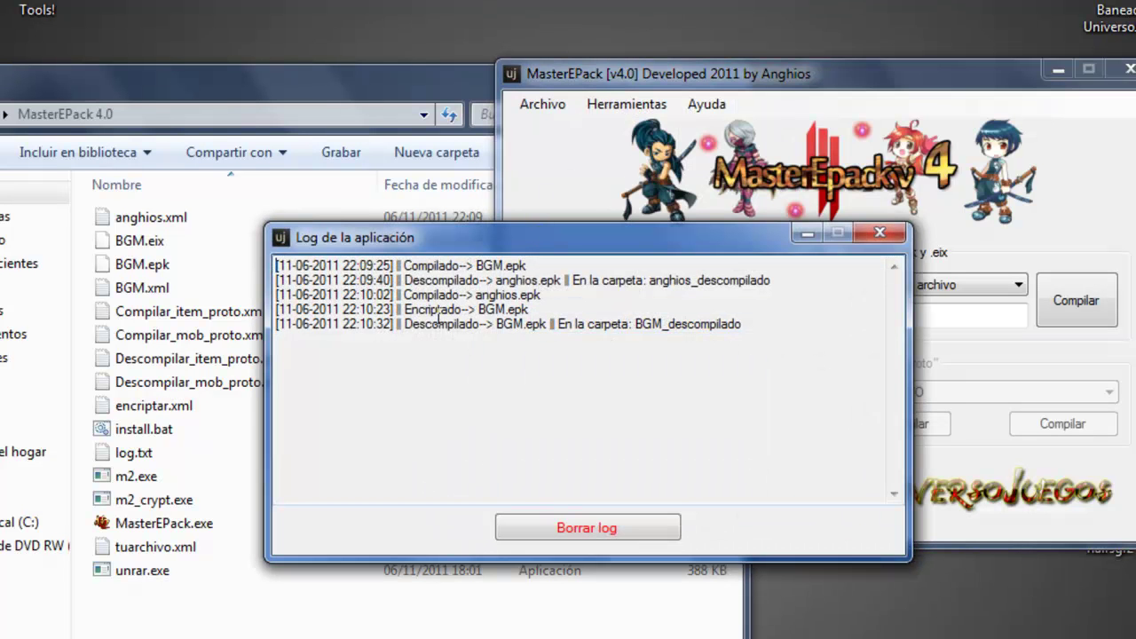
pyautogui.click(570, 311)
pyautogui.moveTo(512, 330); pyautogui.dragTo(664, 329)
pyautogui.click(605, 293)
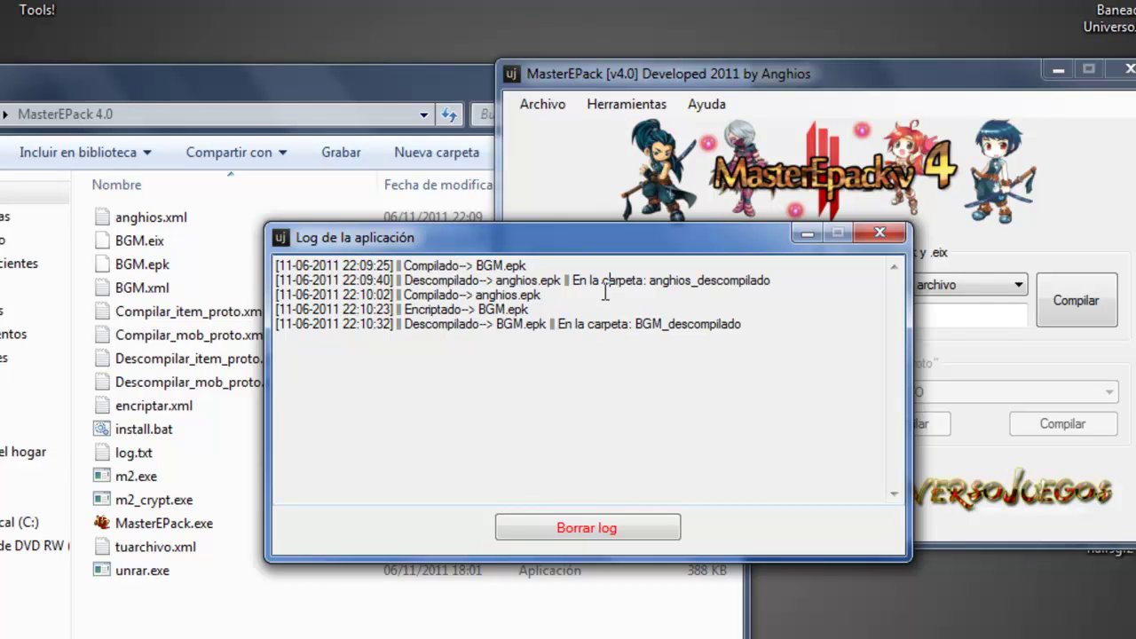
pyautogui.click(880, 234)
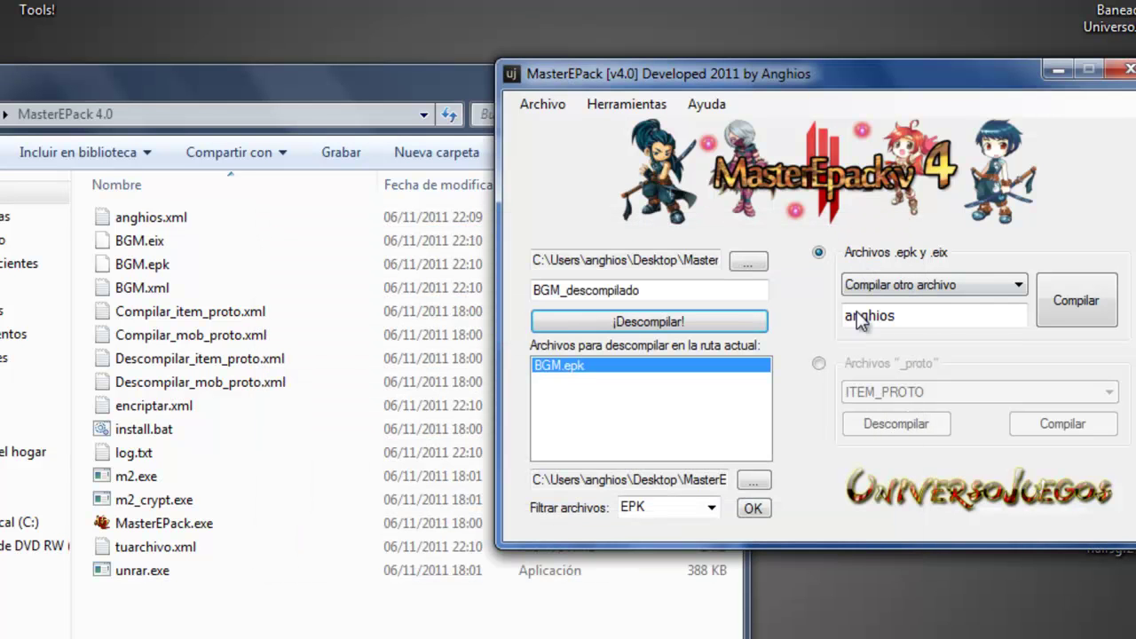
# Create backup copies of BGM.epk and BGM.eix with the file backup tool
pyautogui.click(646, 107)
pyautogui.click(656, 154)
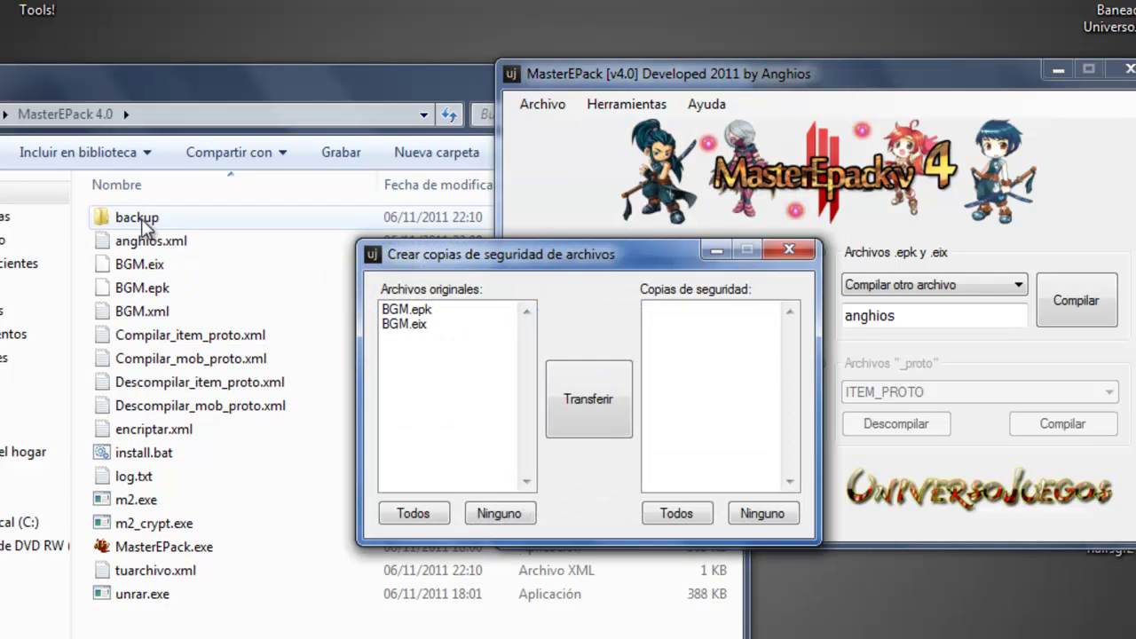
pyautogui.click(392, 311)
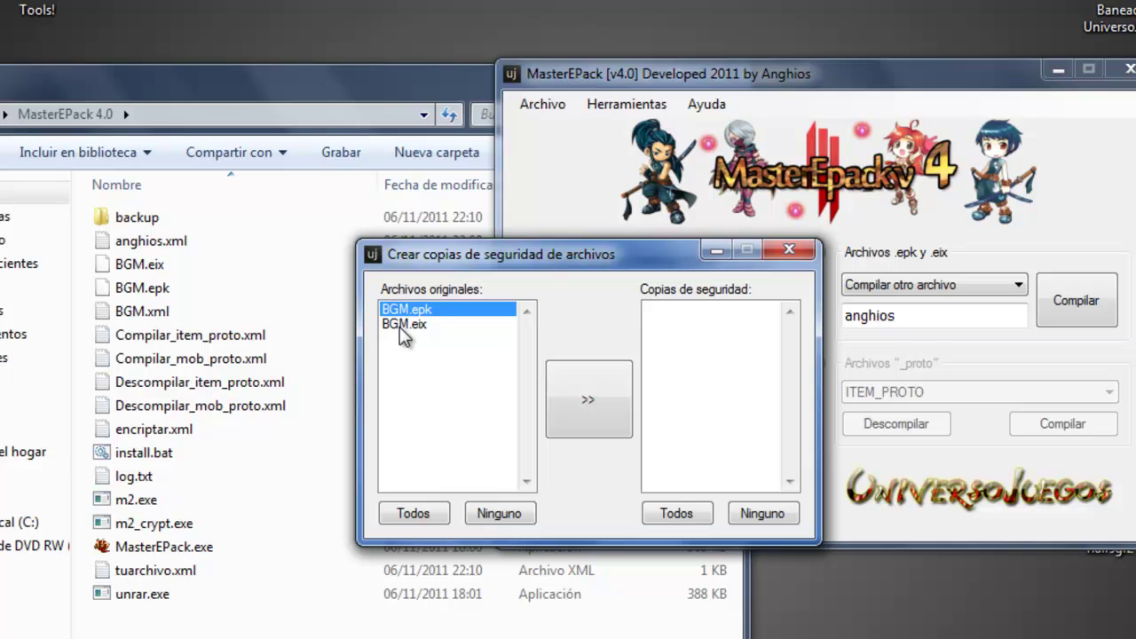
pyautogui.click(399, 325)
pyautogui.click(572, 391)
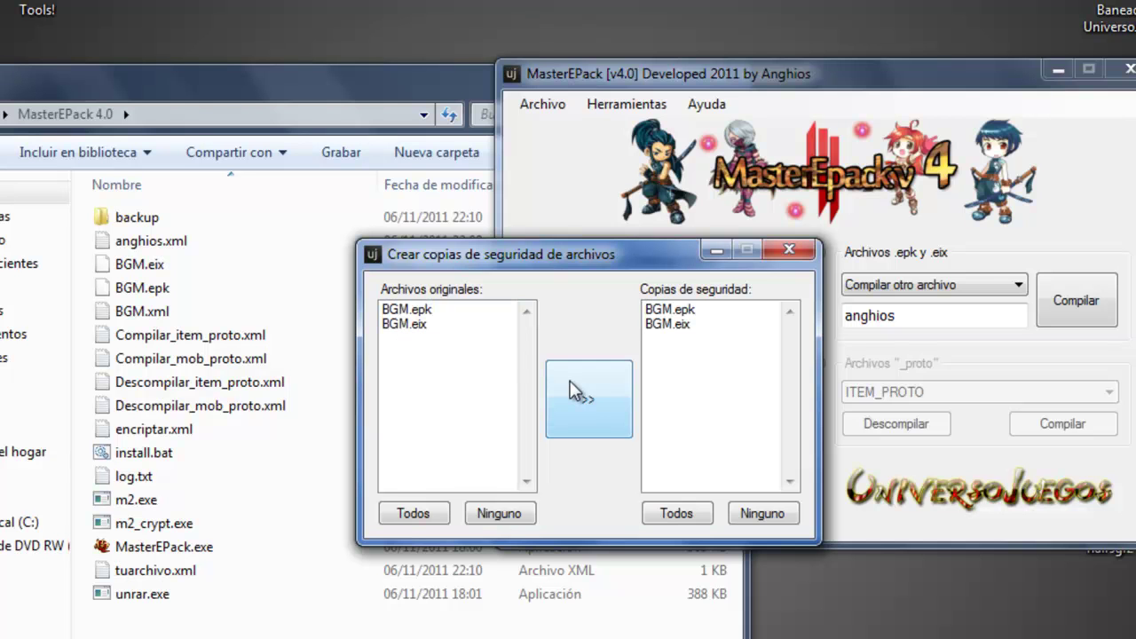
# Check the contents of the backup folder in Explorer, and return to the file backup window
pyautogui.doubleClick(133, 218)
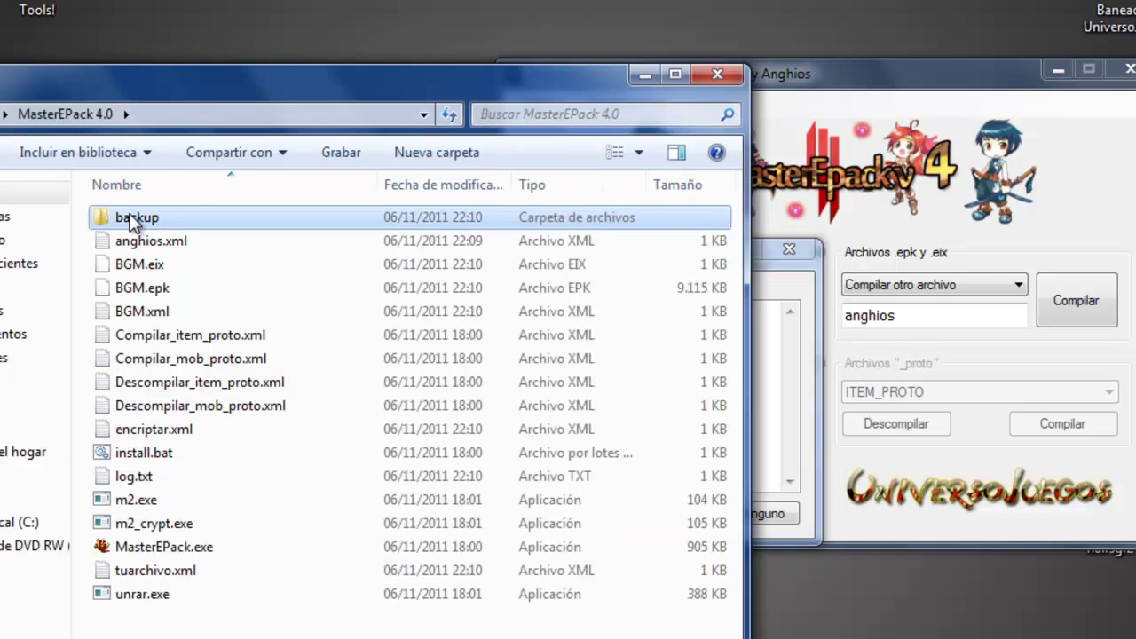
pyautogui.moveTo(153, 297)
pyautogui.mouseDown()
pyautogui.moveTo(155, 187)
pyautogui.moveTo(158, 287)
pyautogui.mouseUp()
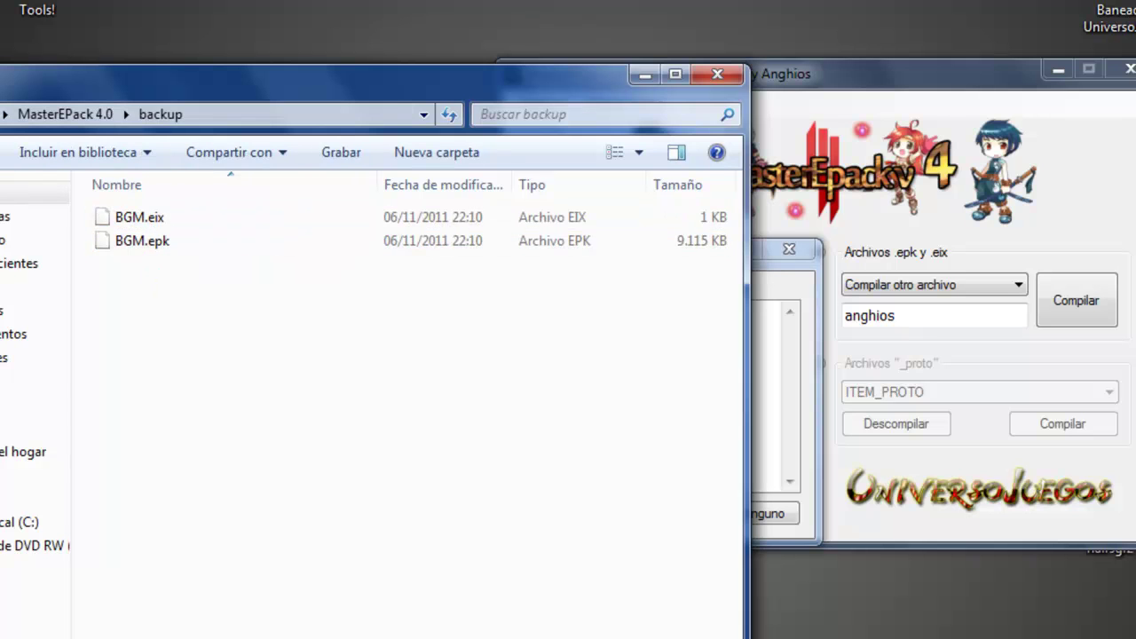
pyautogui.press('BackSpace')
pyautogui.hotkey('alt', 'Tab')
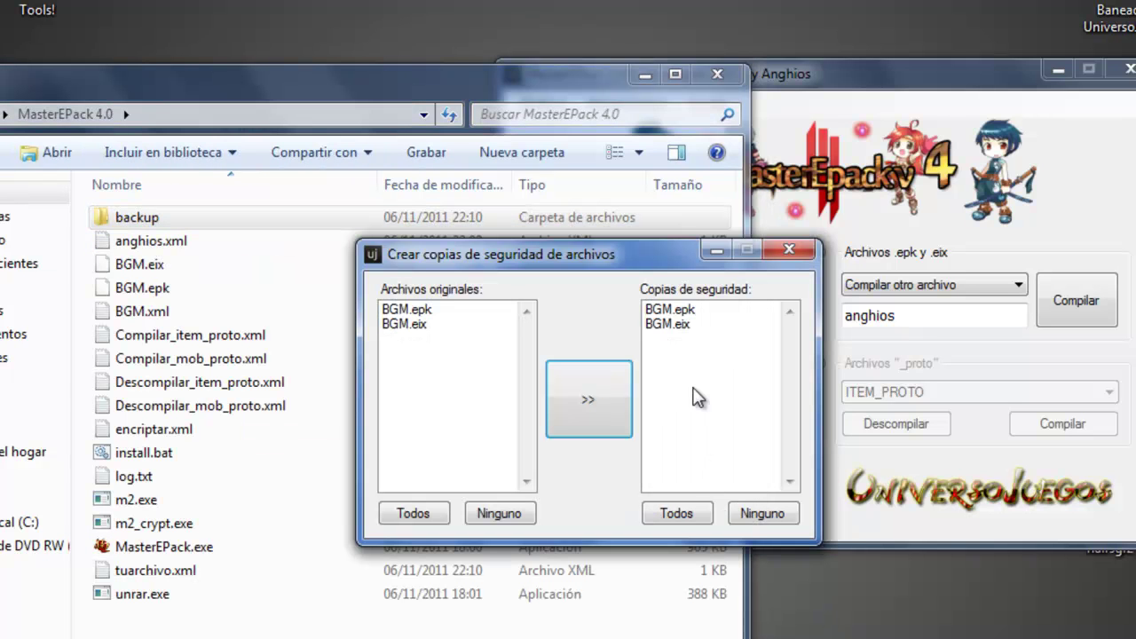
# Delete the original BGM.eix and BGM.epk from the MasterEPack 4.0 folder, and switch back to the file backup window
pyautogui.click(142, 288)
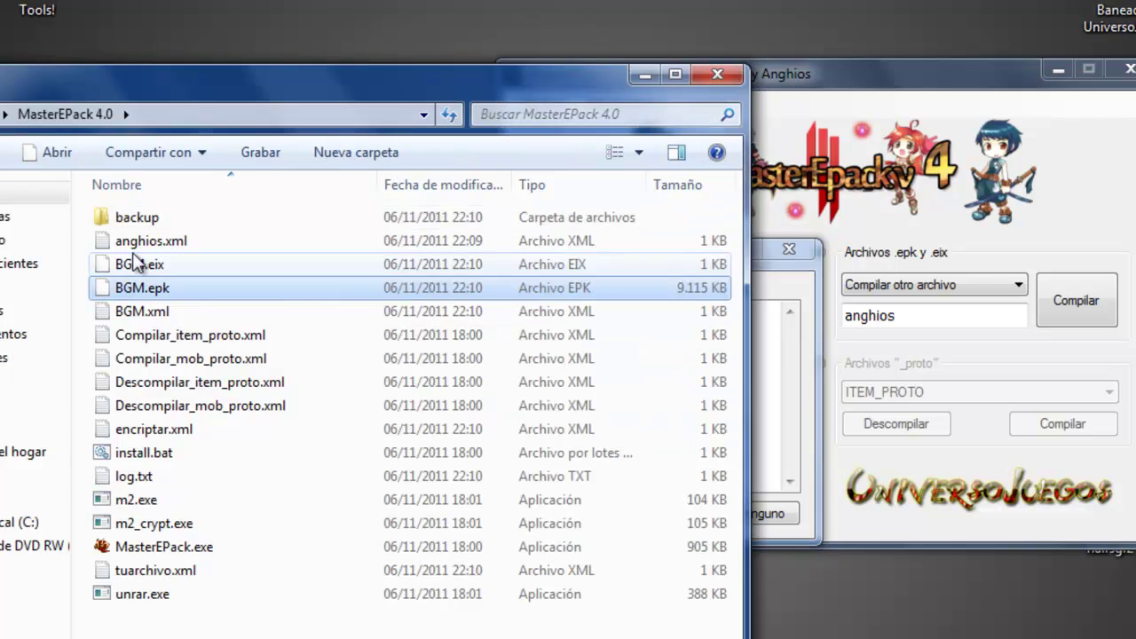
pyautogui.keyDown('ctrl'); pyautogui.click(139, 264); pyautogui.keyUp('ctrl')
pyautogui.rightClick(135, 270)
pyautogui.press('Delete')
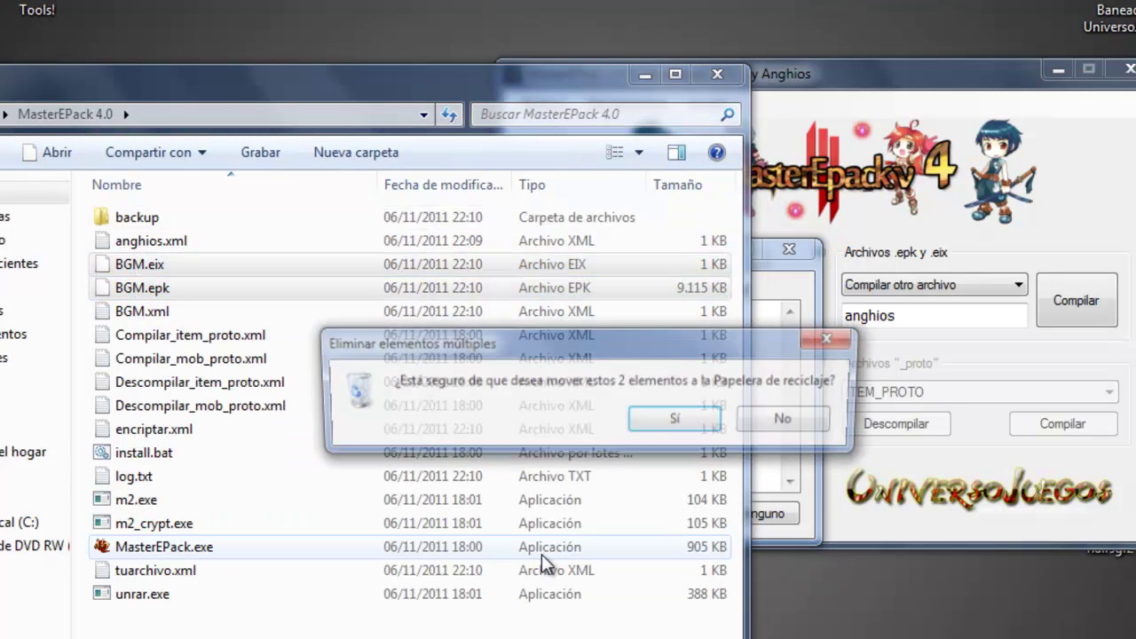
pyautogui.click(654, 437)
pyautogui.hotkey('alt', 'Tab')
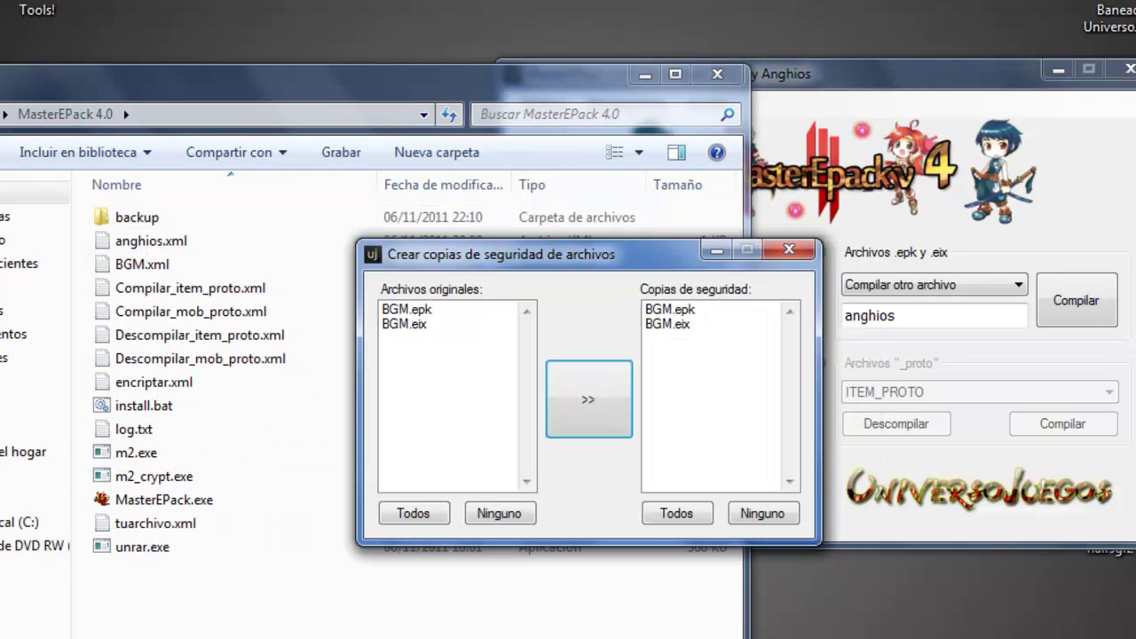
# Restore BGM.epk and BGM.eix from their backup copies, and check both files in the MasterEPack 4.0 folder
pyautogui.moveTo(666, 325); pyautogui.dragTo(668, 309)
pyautogui.click(590, 399)
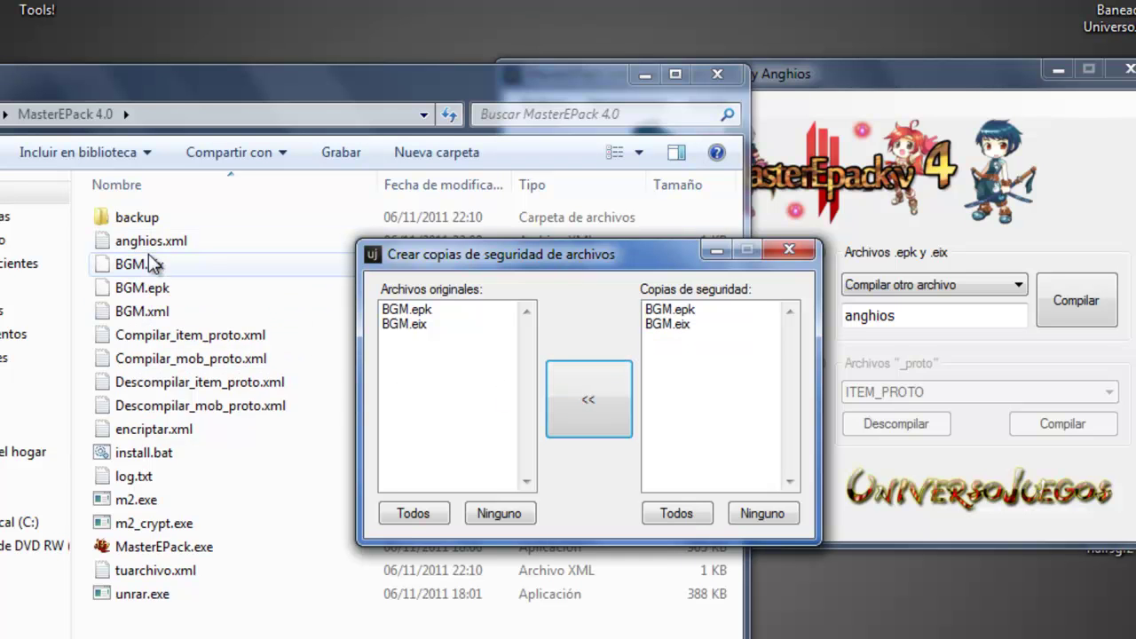
pyautogui.click(149, 289)
pyautogui.click(140, 265)
pyautogui.click(146, 288)
pyautogui.hotkey('alt', 'Tab')
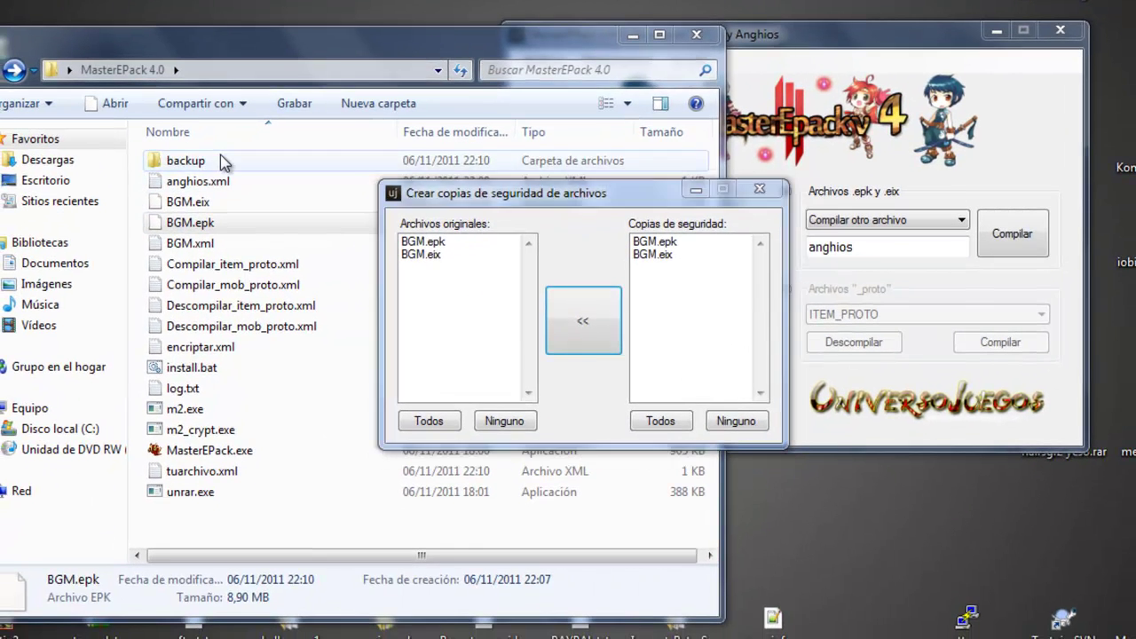
# Delete the copies of BGM.eix and BGM.epk inside the backup folder, and return to the MasterEPack 4.0 folder
pyautogui.doubleClick(147, 217)
pyautogui.moveTo(222, 238); pyautogui.dragTo(198, 140)
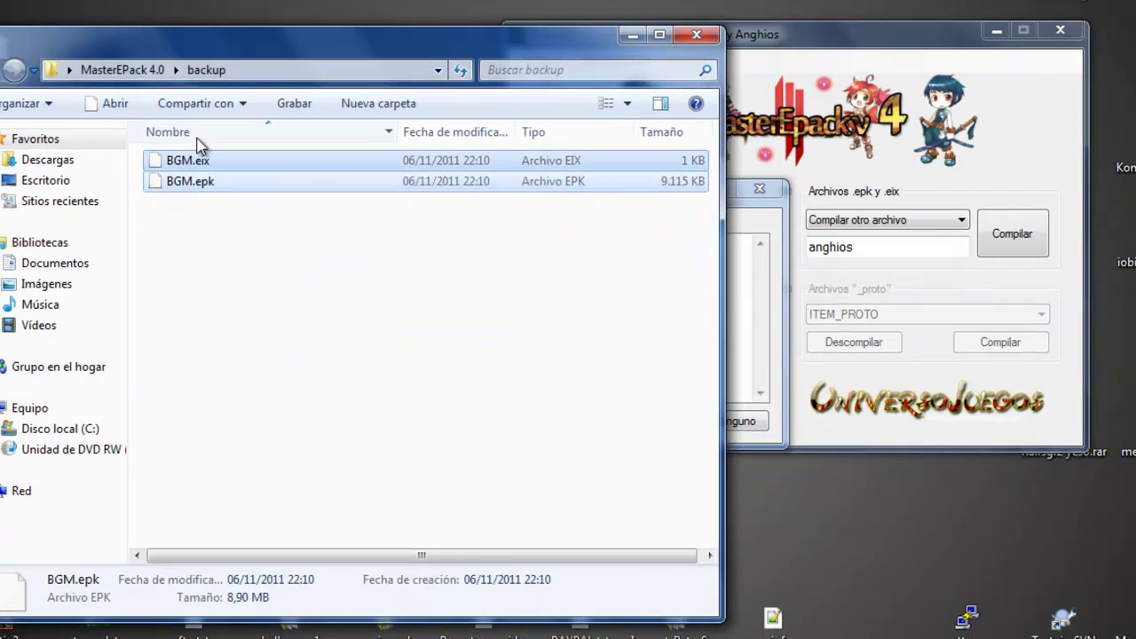
pyautogui.rightClick(201, 184)
pyautogui.click(299, 572)
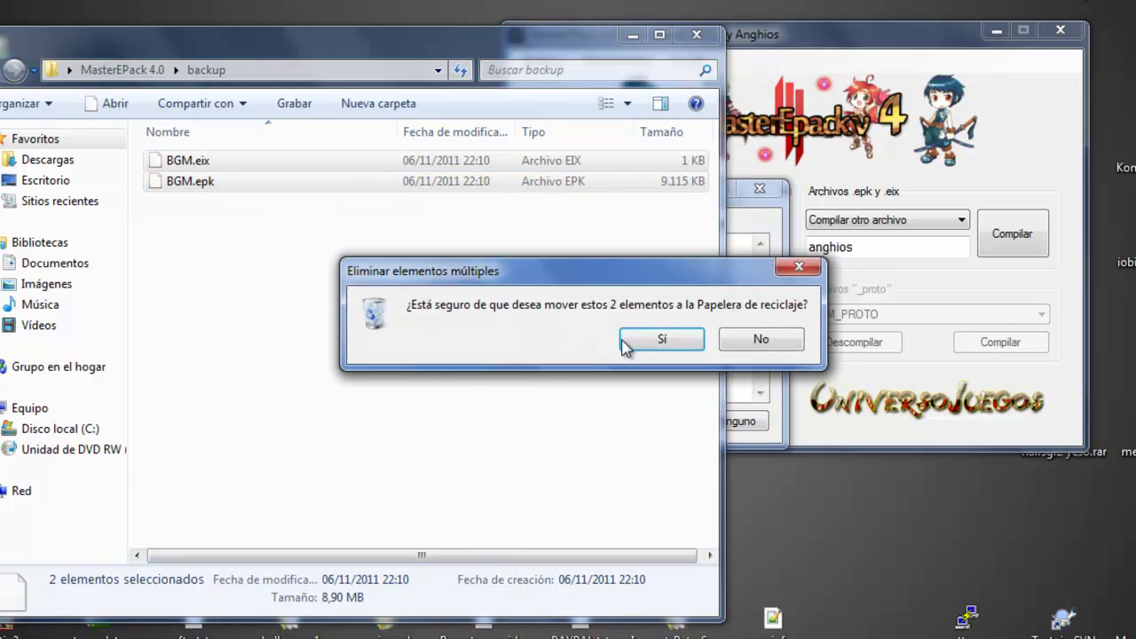
pyautogui.click(630, 342)
pyautogui.click(13, 69)
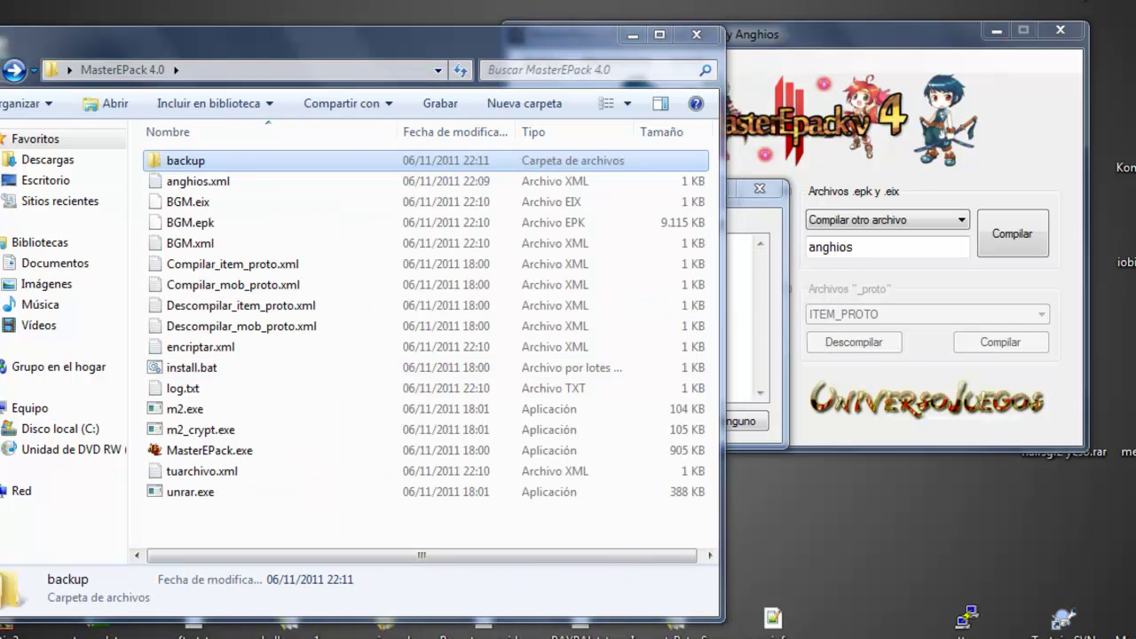
# Close and reopen the file backup tool to check its list of backup copies, and close it again
pyautogui.click(745, 311)
pyautogui.click(761, 190)
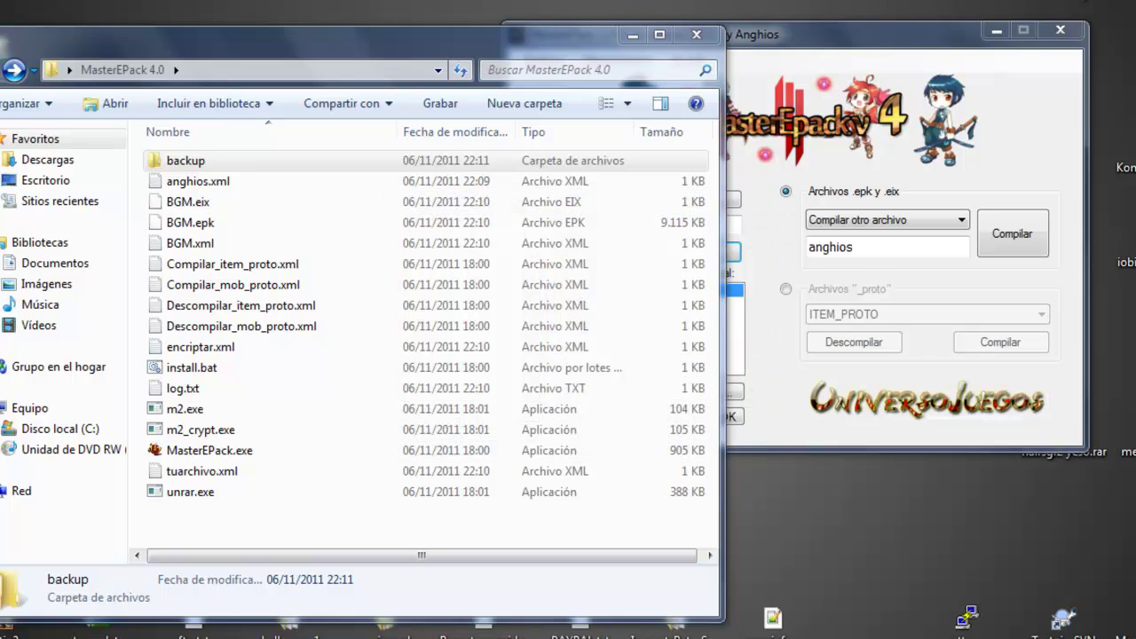
pyautogui.click(617, 61)
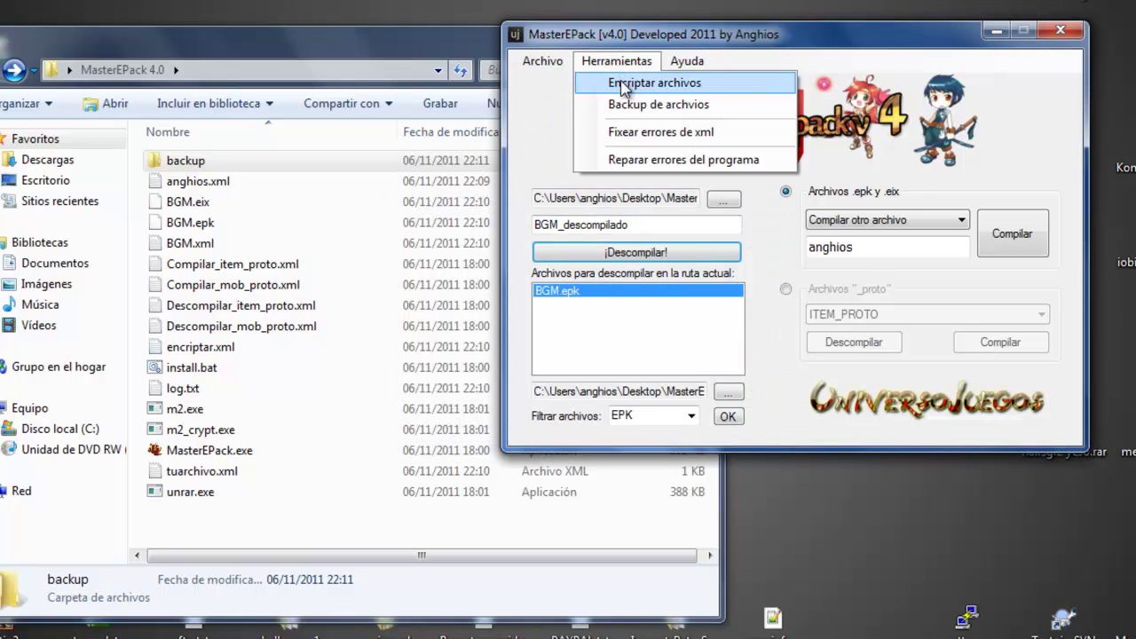
pyautogui.click(604, 106)
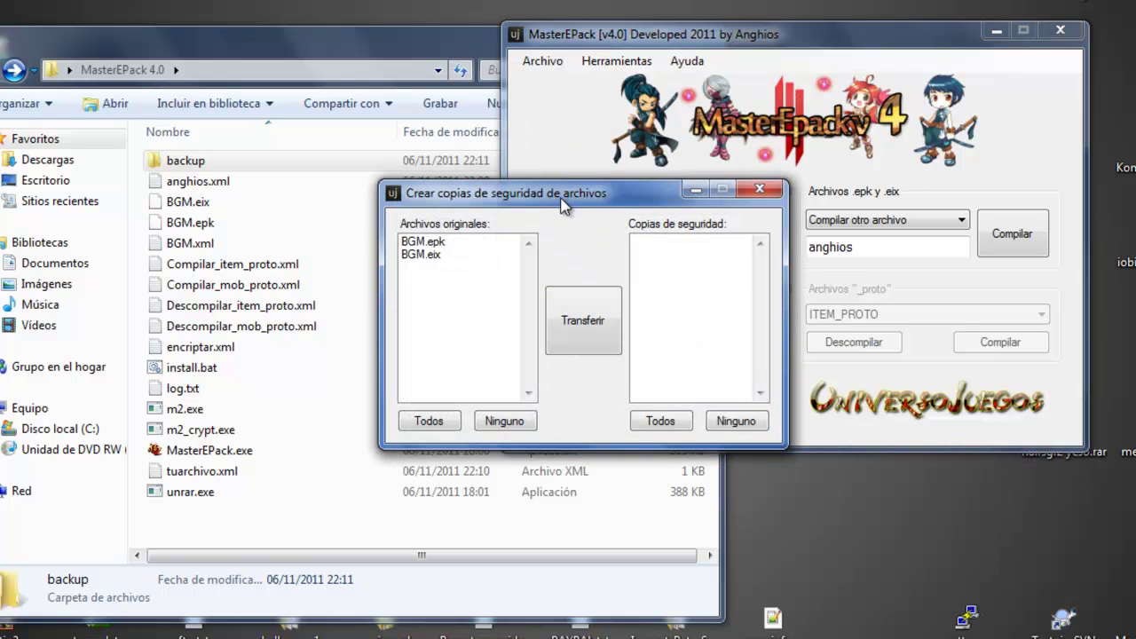
pyautogui.click(760, 191)
# Corrupt BGM.xml in Notepad++ by deleting the closing Action and Buildfile tags, save the file, and close the editor
pyautogui.doubleClick(229, 243)
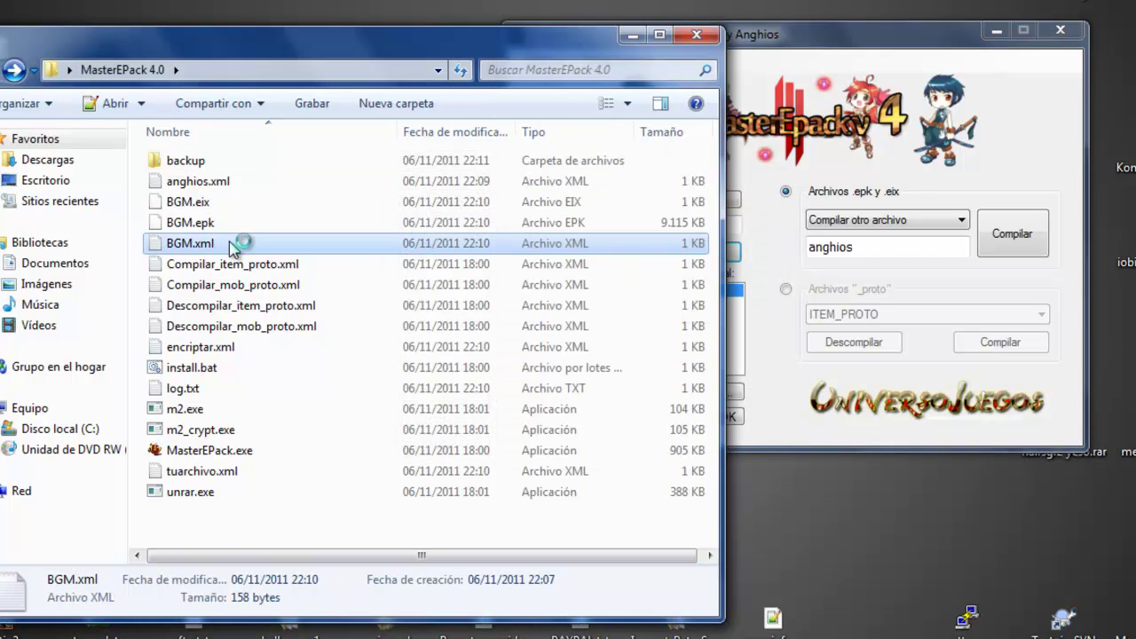
pyautogui.moveTo(156, 270); pyautogui.dragTo(51, 252)
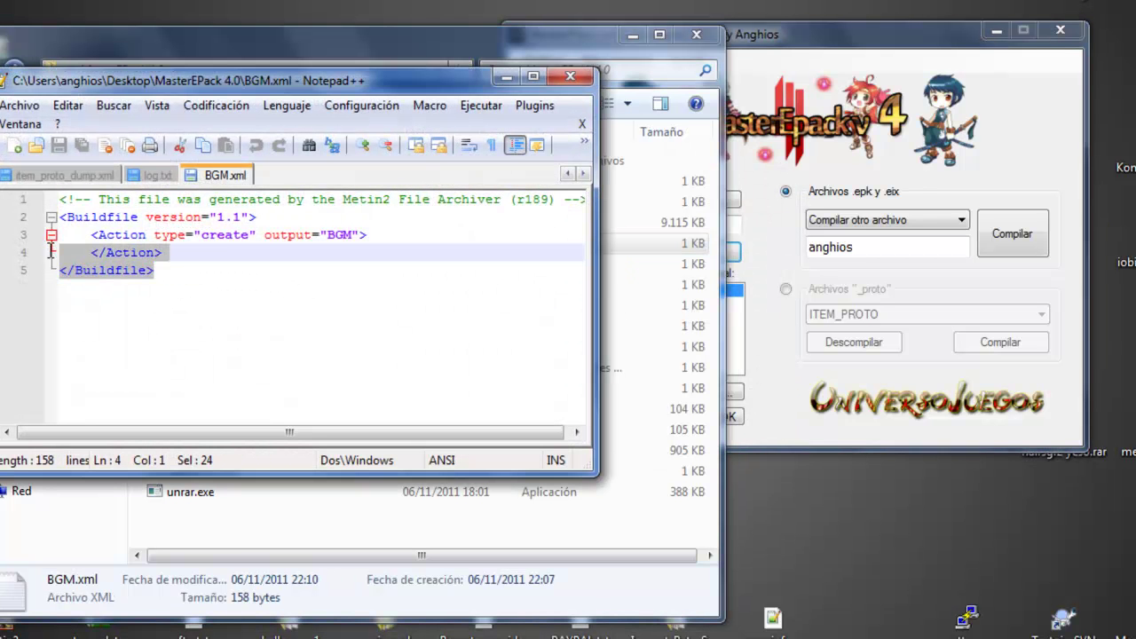
pyautogui.press('Delete')
pyautogui.hotkey('ctrl', 's')
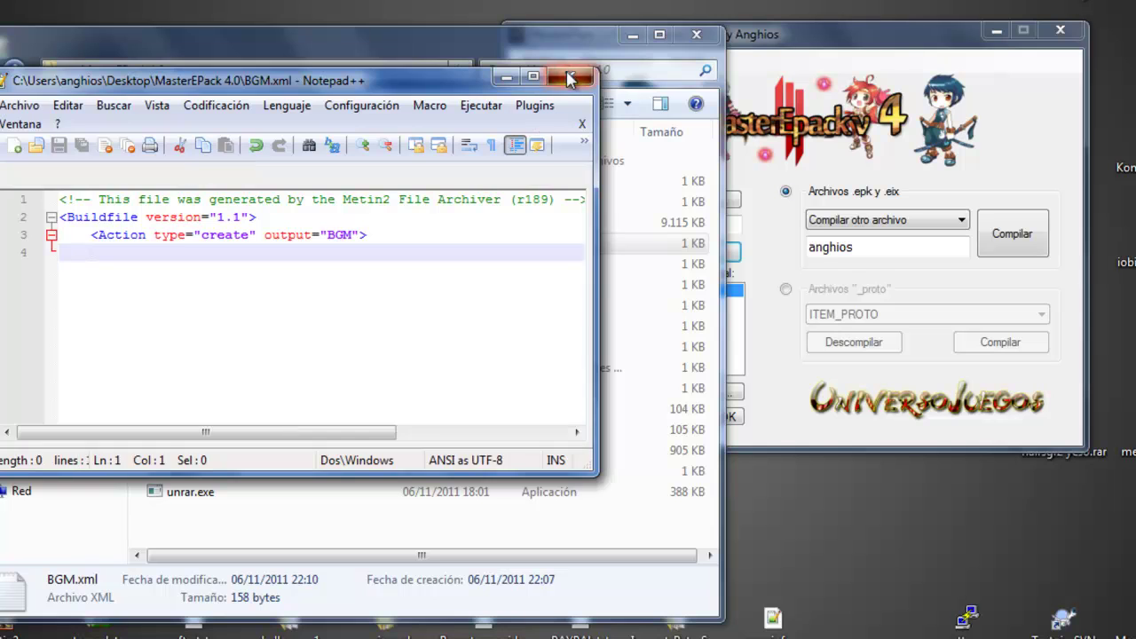
pyautogui.click(570, 76)
# Choose BGM as the archive and try to compile it from the damaged BGM.xml, dismissing the console window
pyautogui.click(789, 229)
pyautogui.click(819, 222)
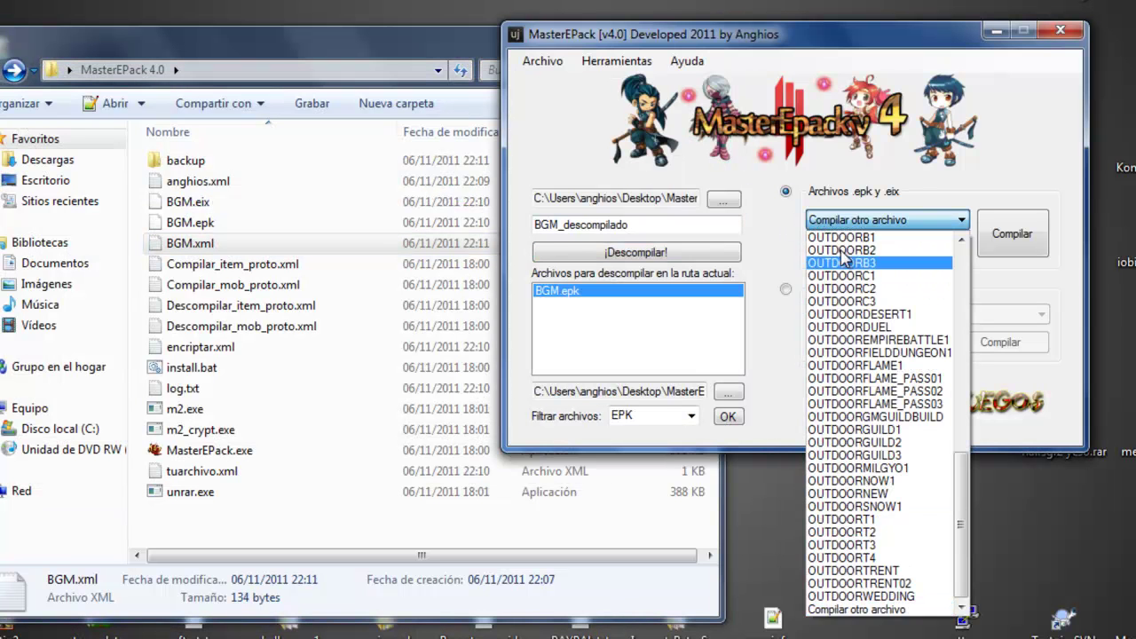
pyautogui.scroll(10, 974, 496)
pyautogui.click(852, 252)
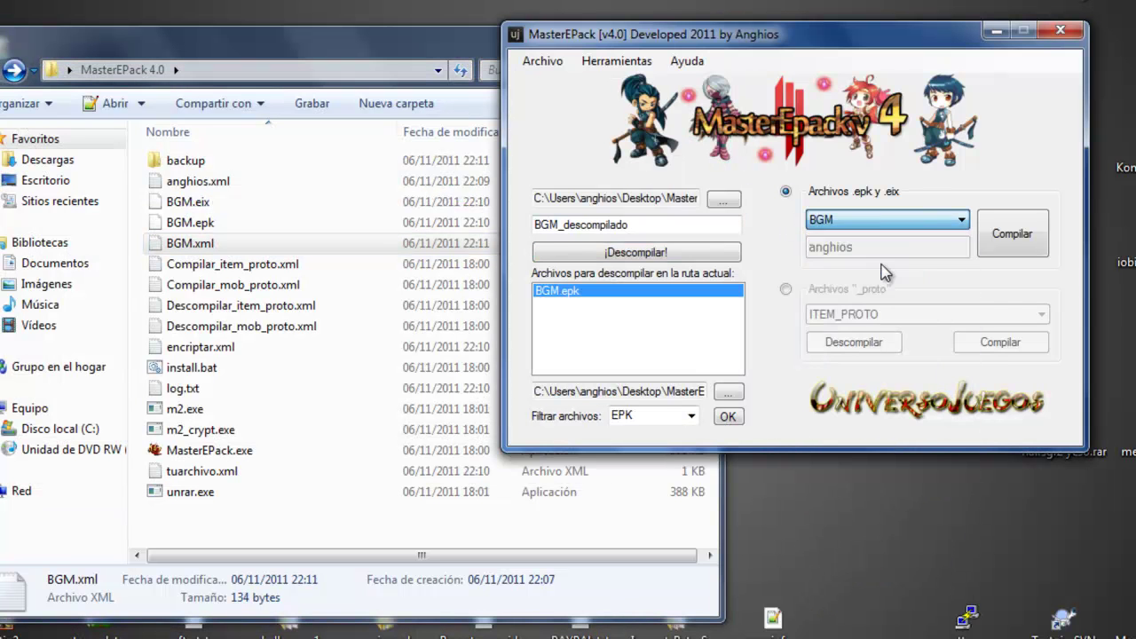
pyautogui.click(1010, 256)
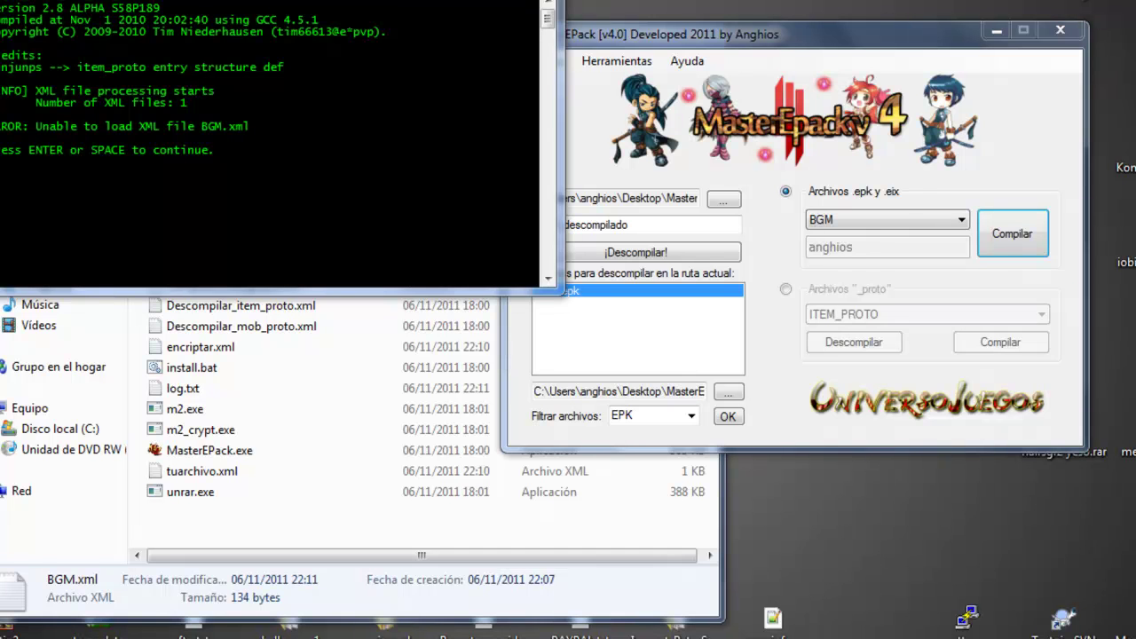
pyautogui.press('Return')
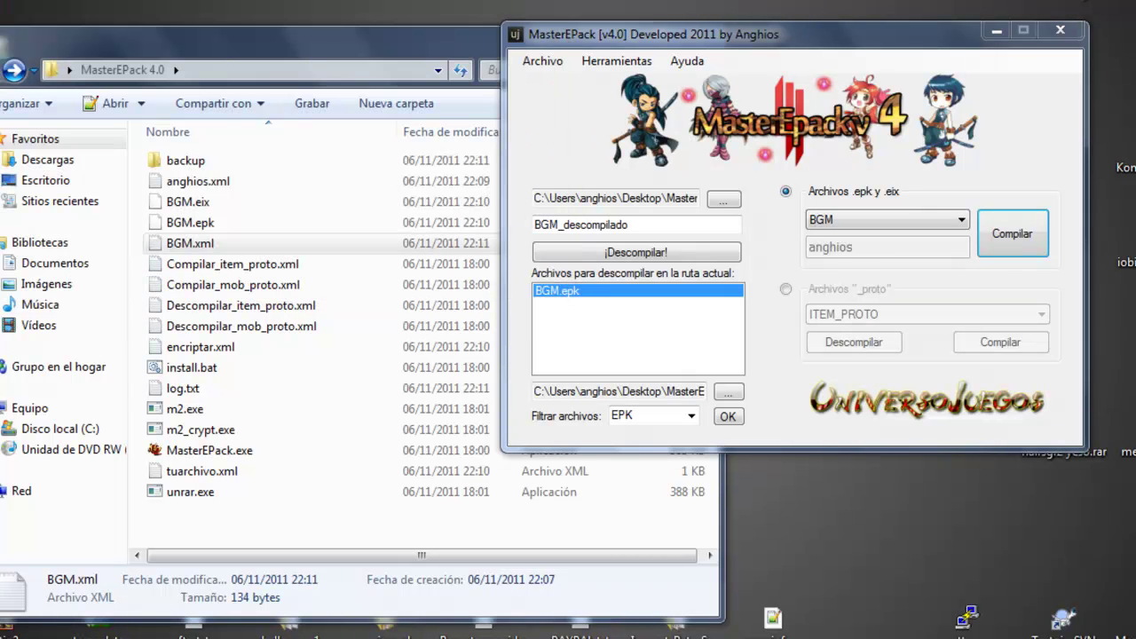
# Repair only BGM.xml with the corrupt XML file repair tool, accept the confirmation, and close the tool
pyautogui.click(619, 61)
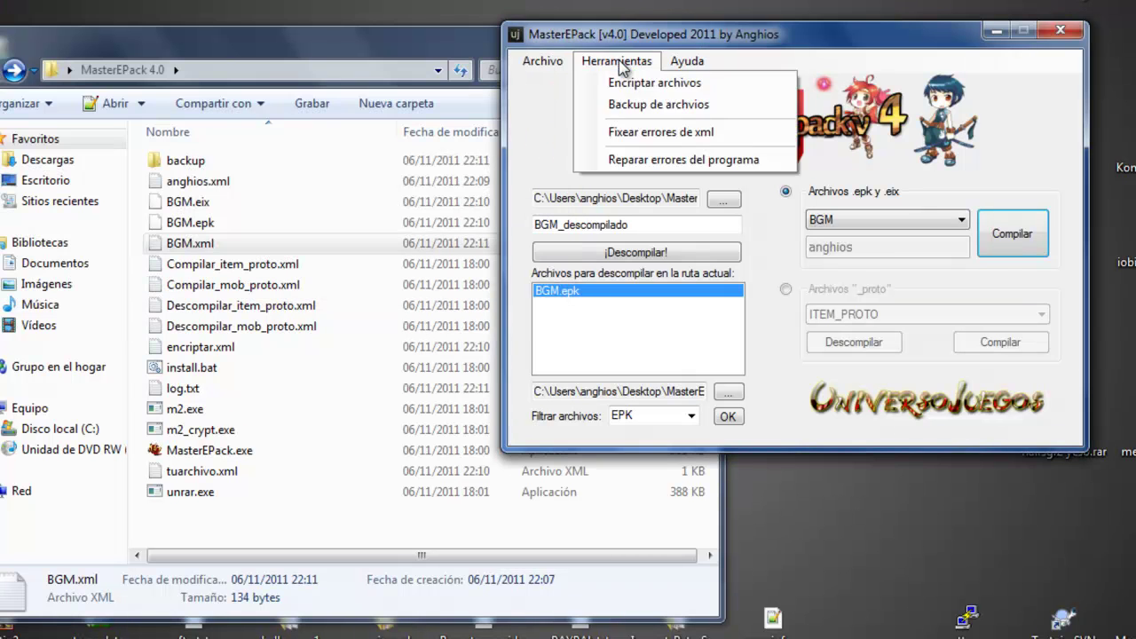
pyautogui.click(698, 136)
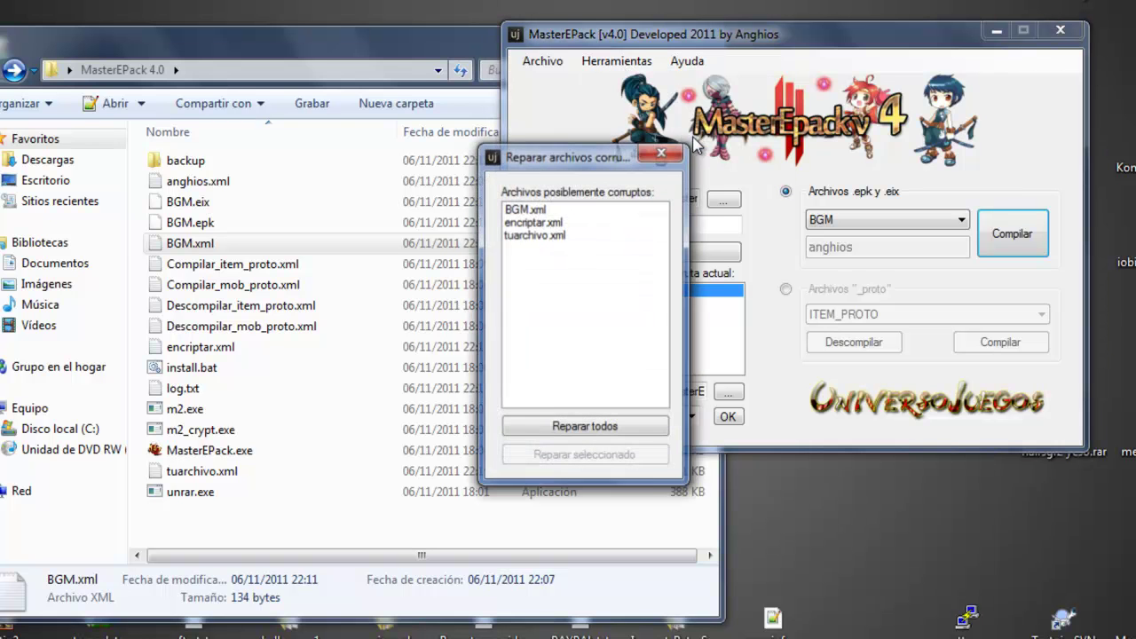
pyautogui.click(524, 213)
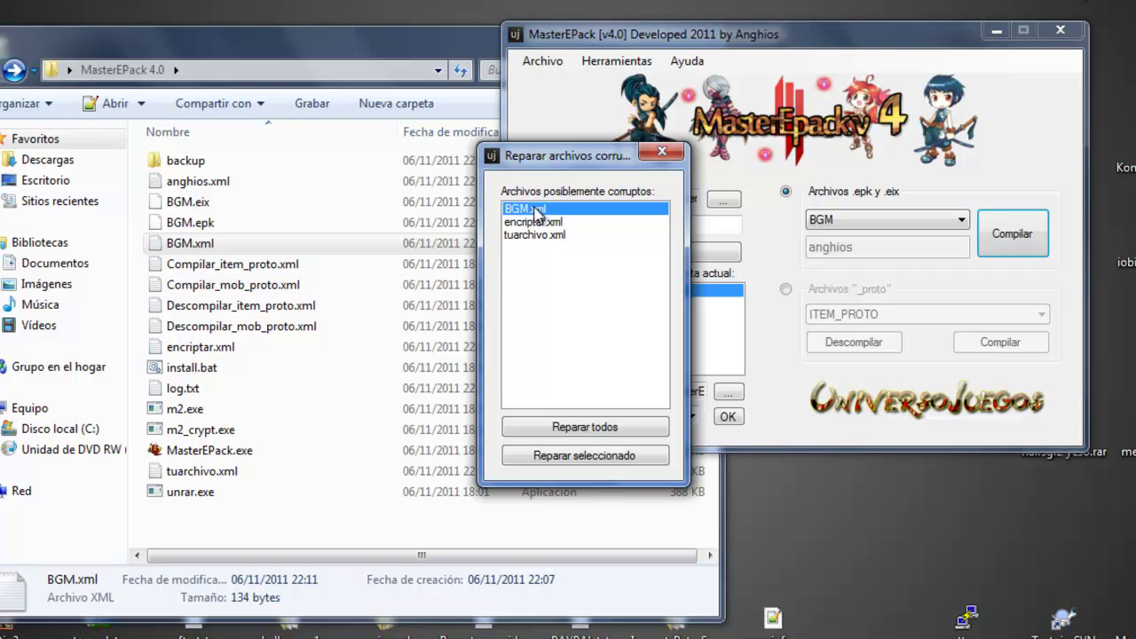
pyautogui.click(584, 456)
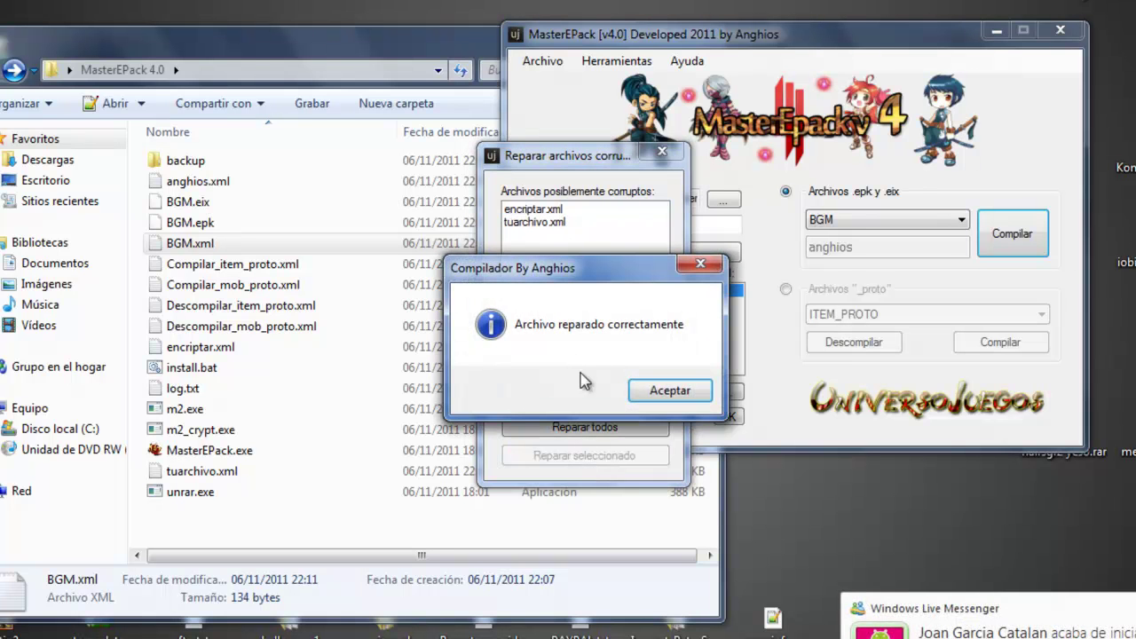
pyautogui.click(668, 392)
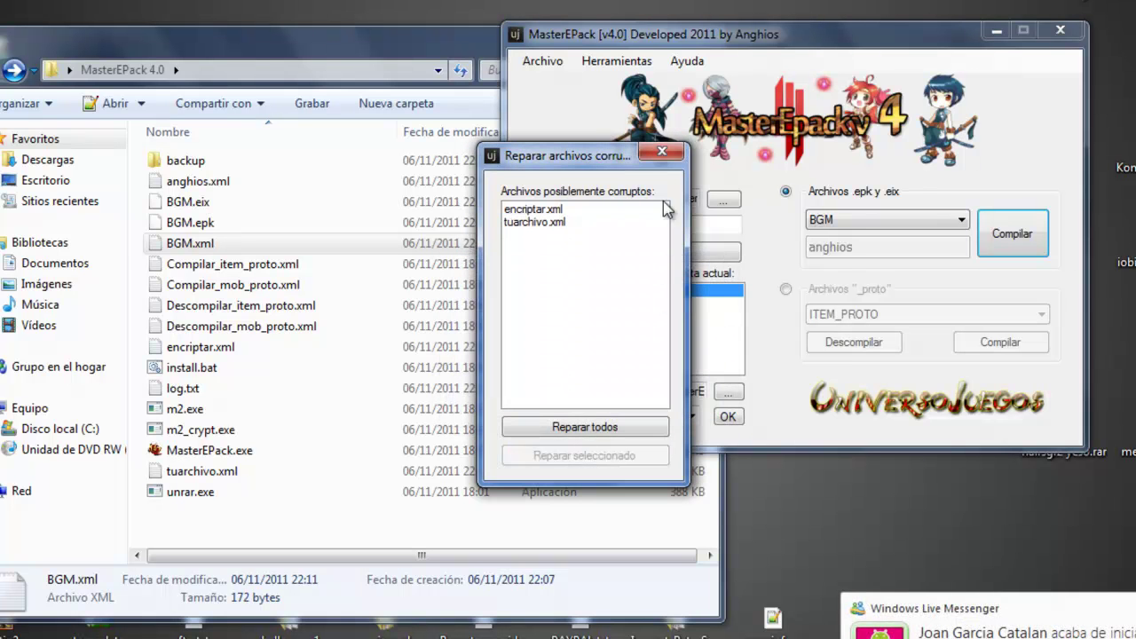
pyautogui.click(661, 152)
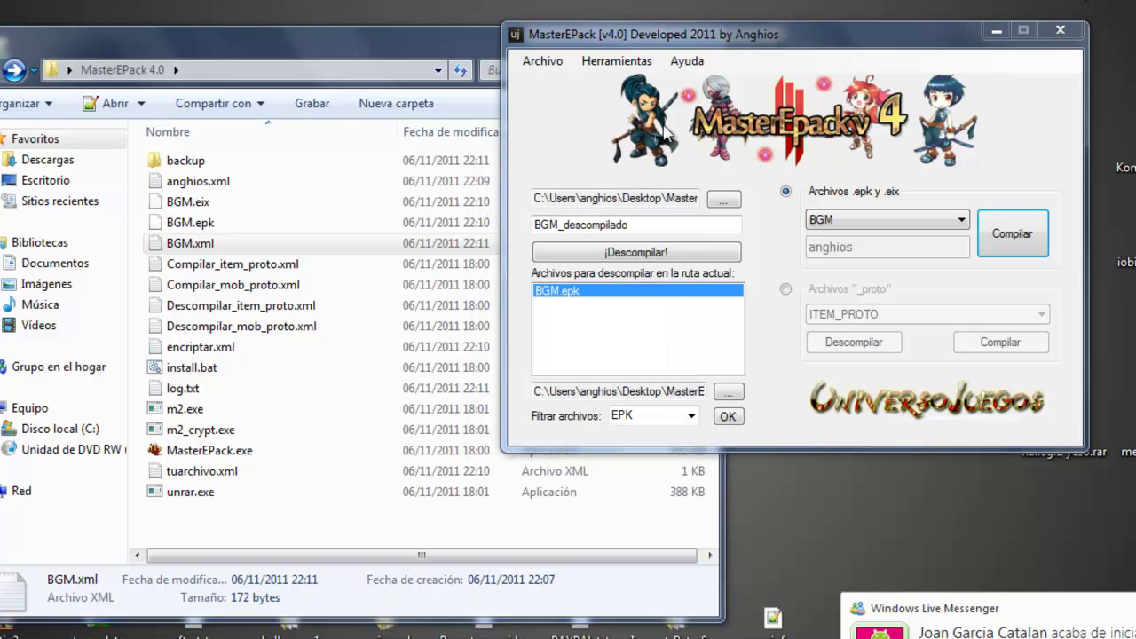
# Open the application log, highlight the BGM.xml repair entry, and close the log
pyautogui.click(686, 60)
pyautogui.click(706, 84)
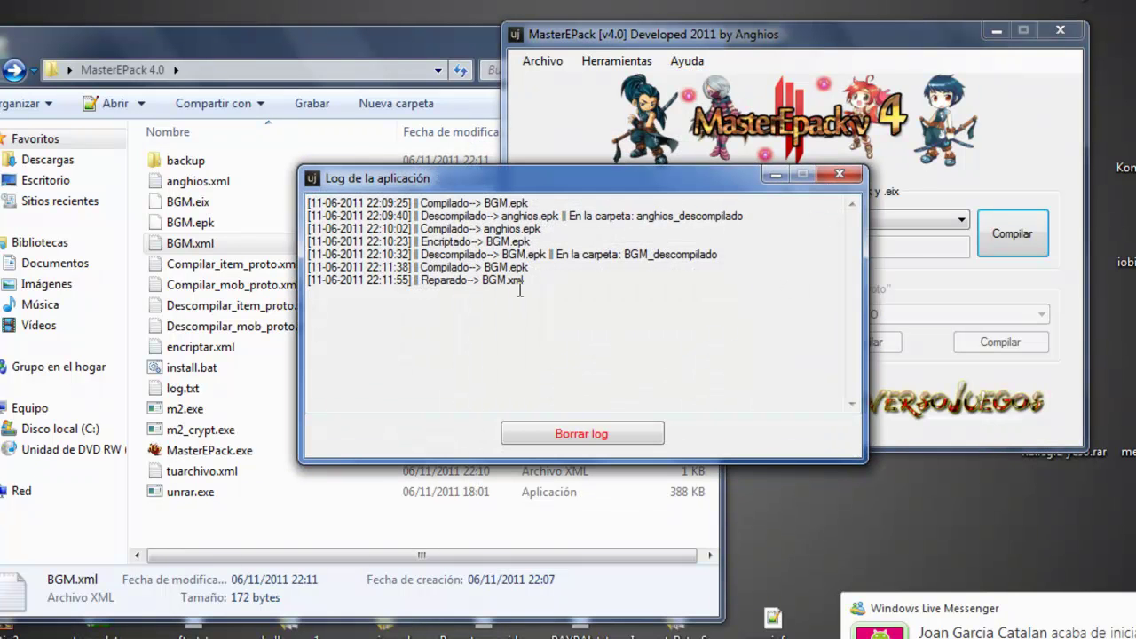
pyautogui.moveTo(531, 284); pyautogui.dragTo(405, 284)
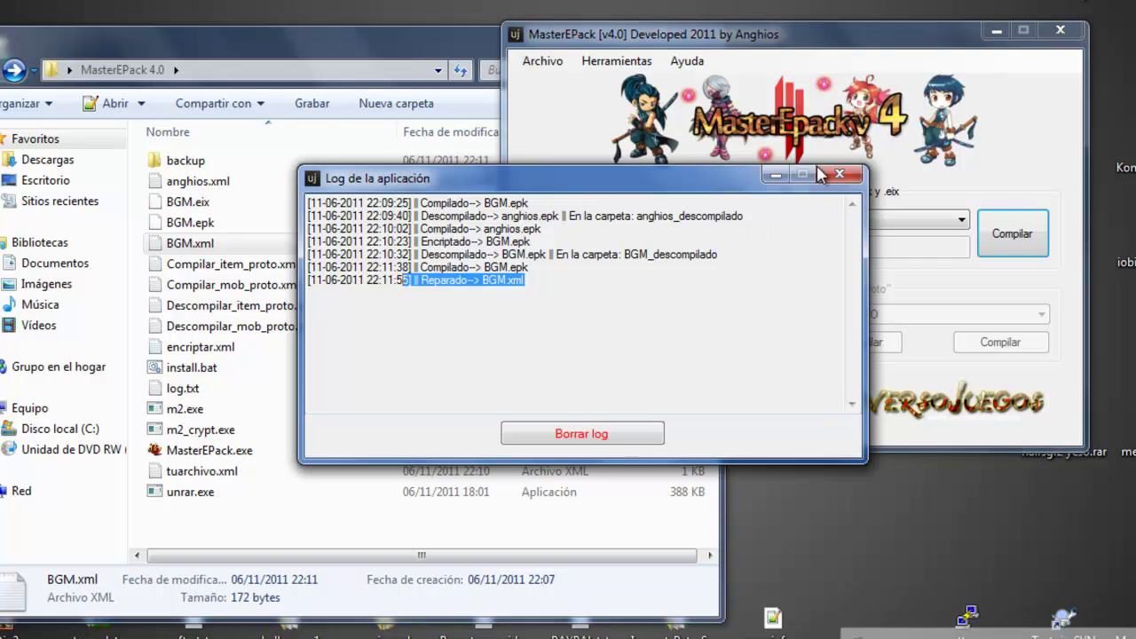
pyautogui.click(840, 174)
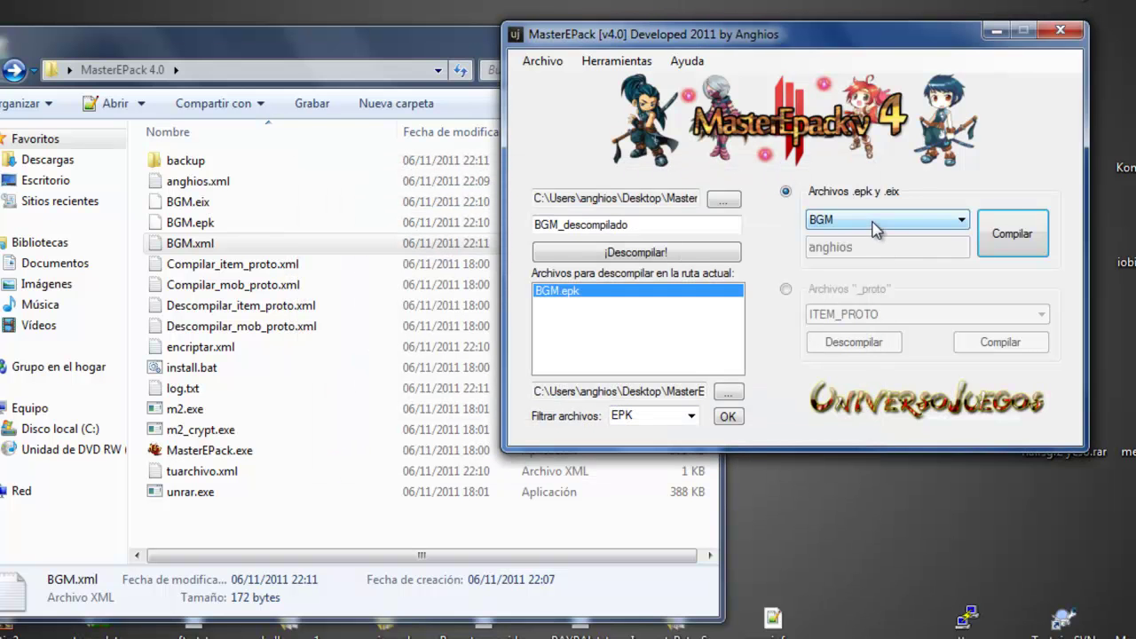
# Compile the BGM archive again from the repaired BGM.xml and dismiss the console window
pyautogui.click(998, 236)
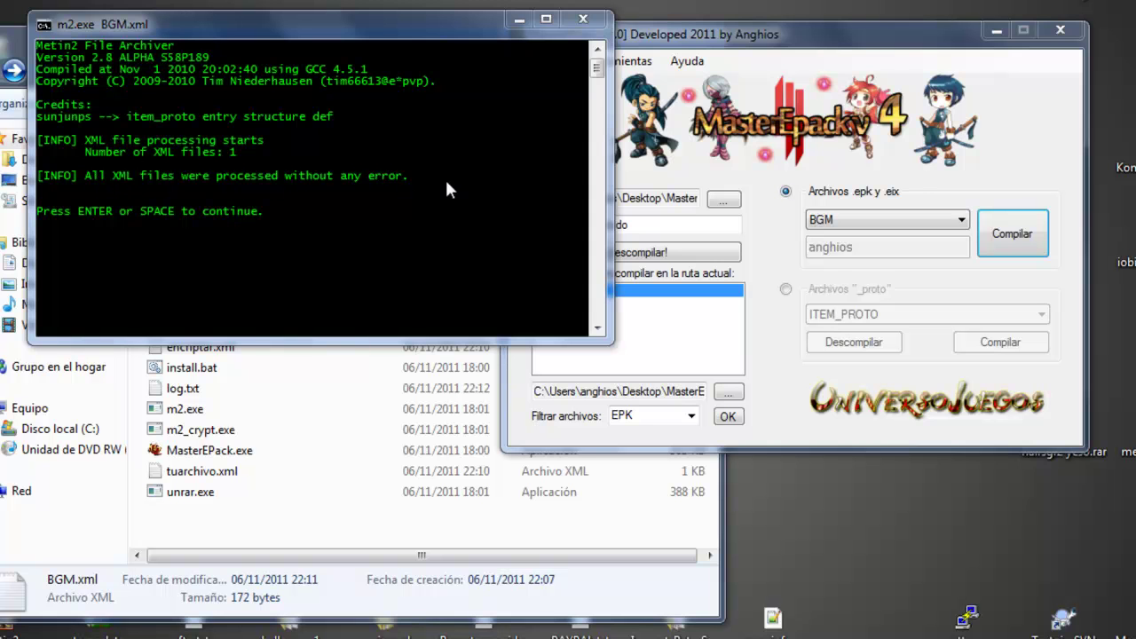
pyautogui.click(584, 21)
# View the program's version, credits and licence information, and close the window
pyautogui.click(678, 68)
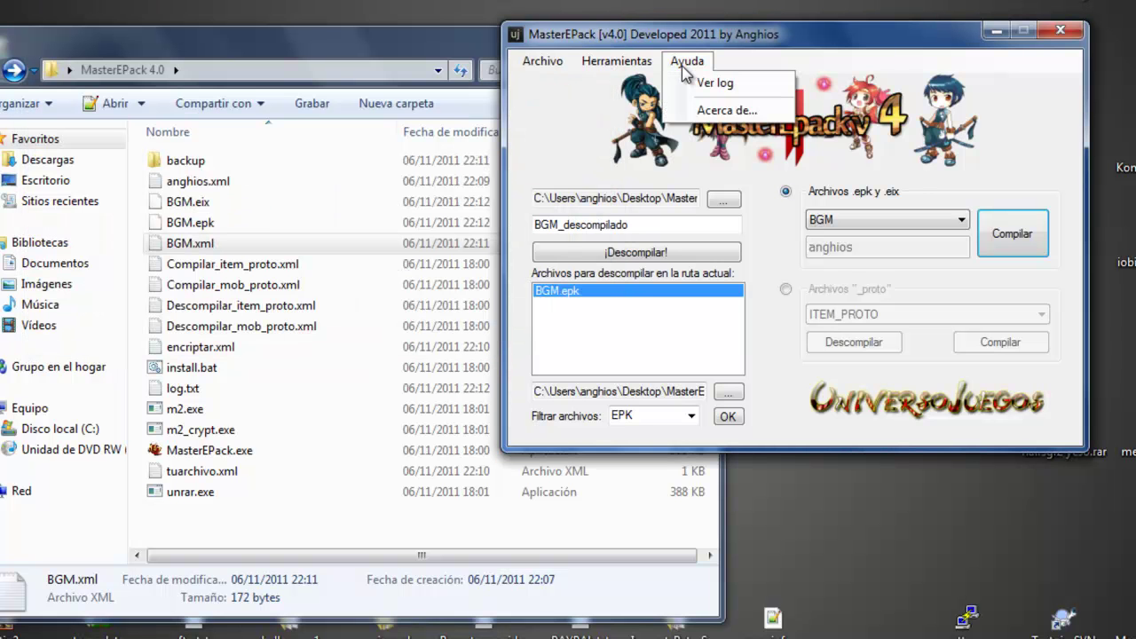
pyautogui.click(714, 108)
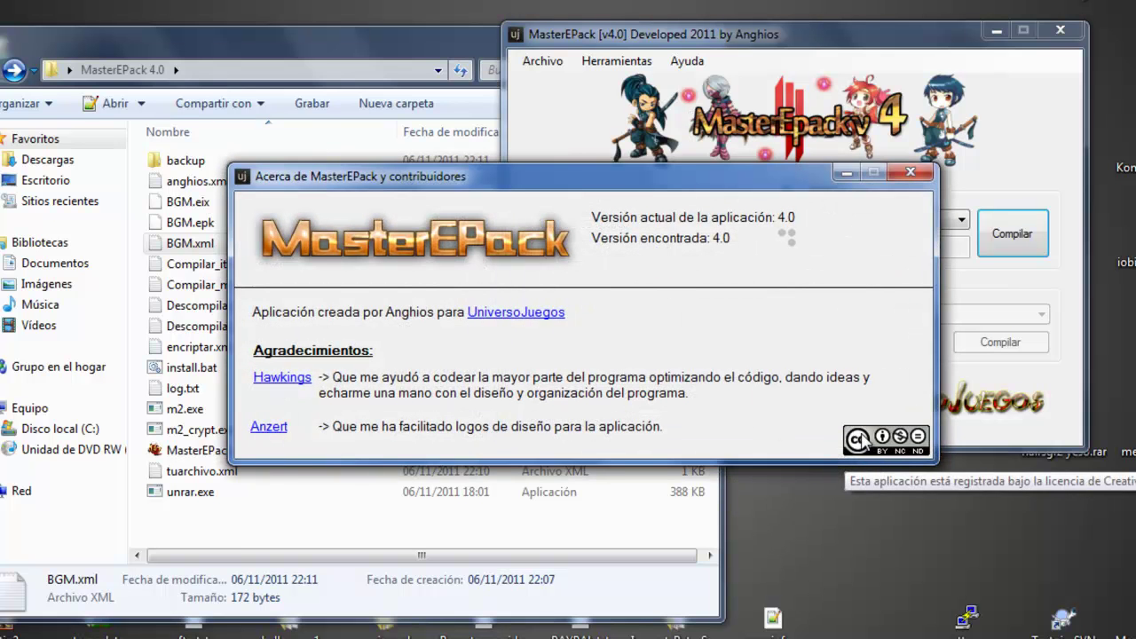
pyautogui.click(911, 175)
# Look over the suggestion form's nickname, subject, text and evidence attachment fields, and close it without sending anything
pyautogui.click(543, 62)
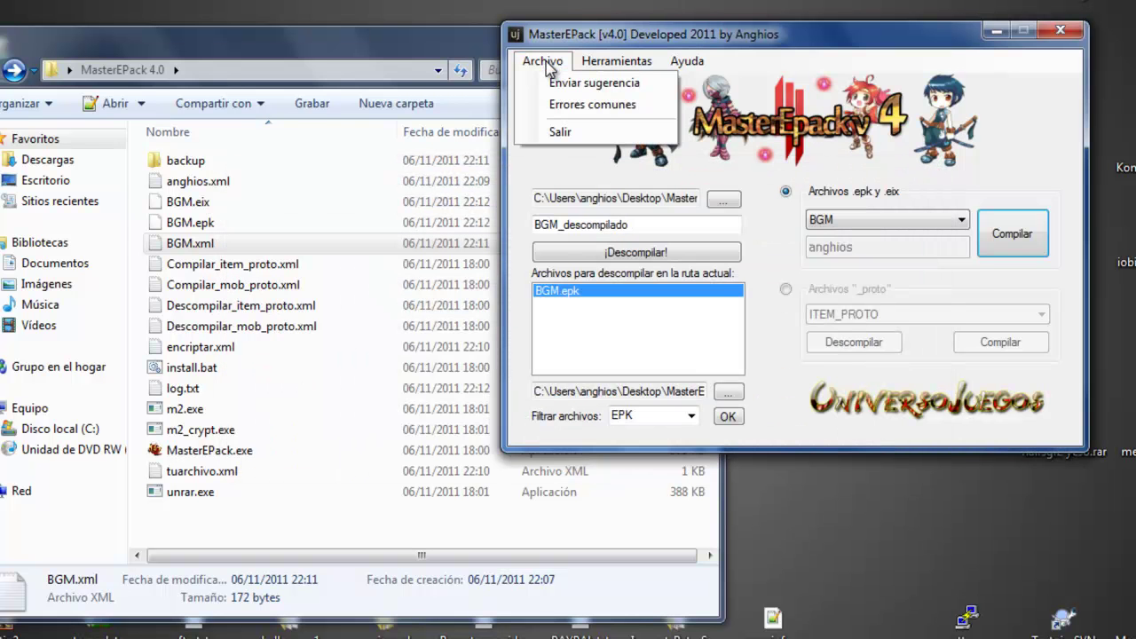
pyautogui.click(546, 78)
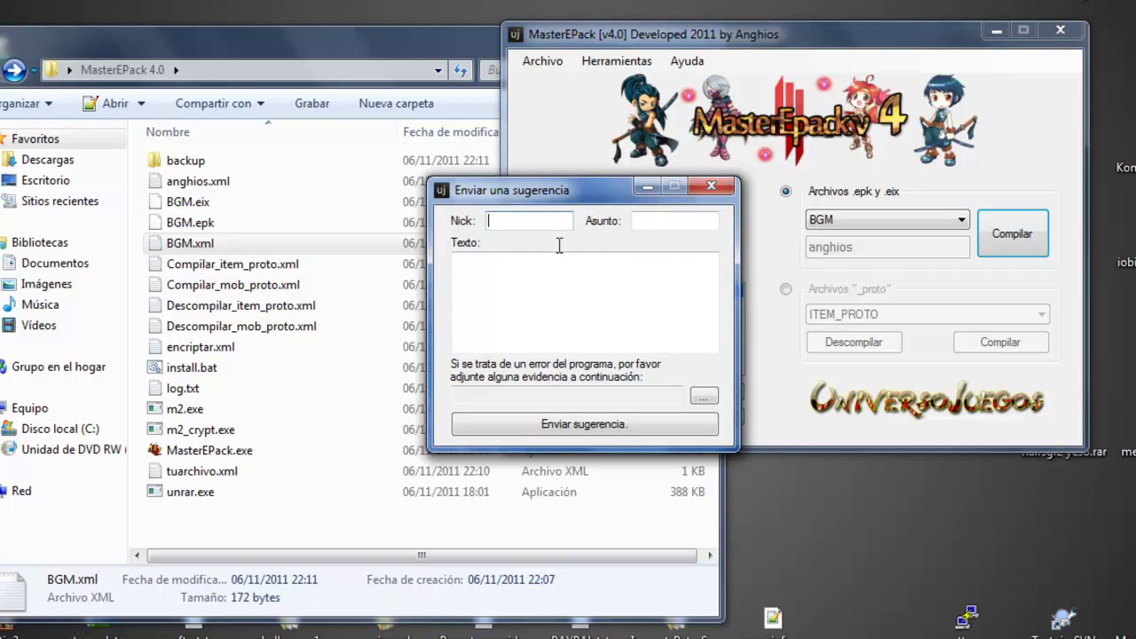
pyautogui.press('Tab')
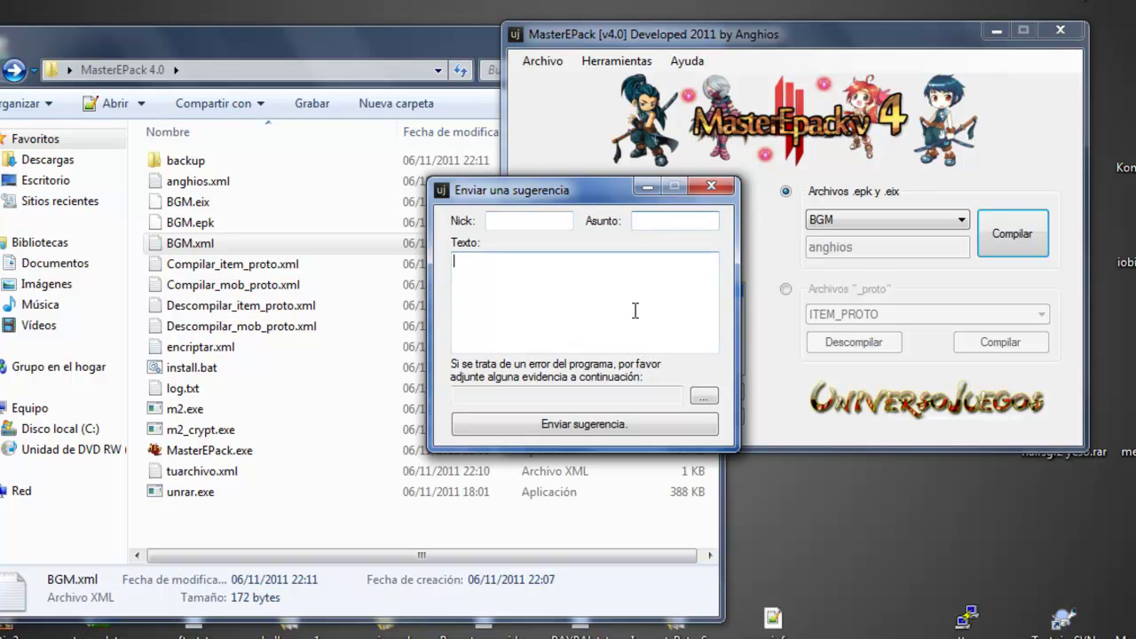
pyautogui.click(614, 395)
pyautogui.click(711, 187)
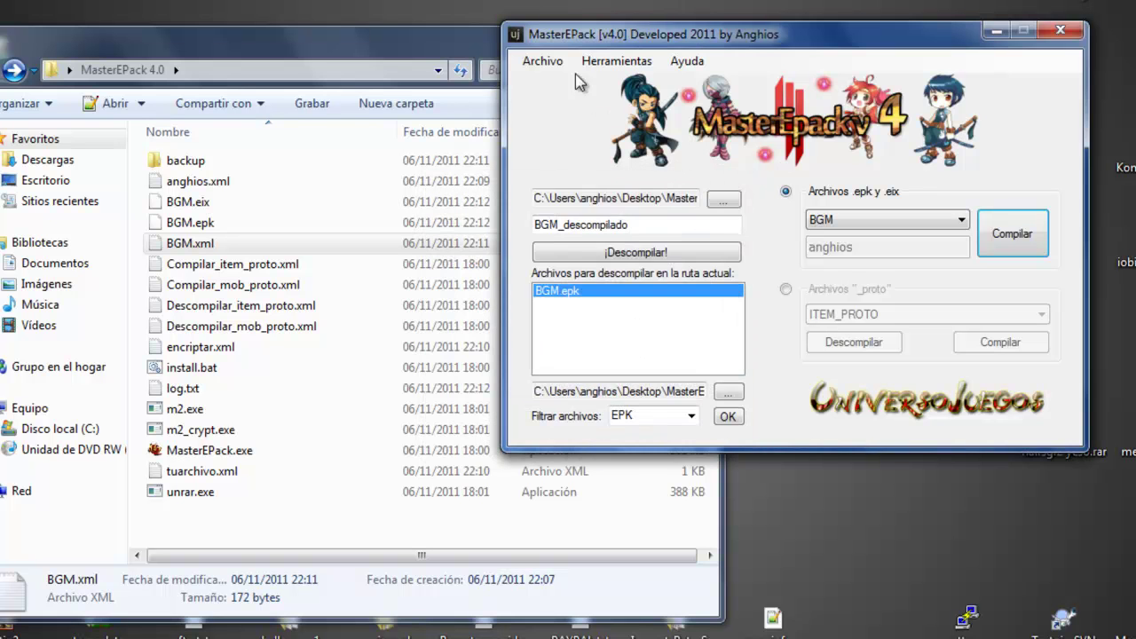
# Go from the common errors help to the XML repair tool, repair all listed files, and close the tool
pyautogui.click(542, 60)
pyautogui.click(573, 104)
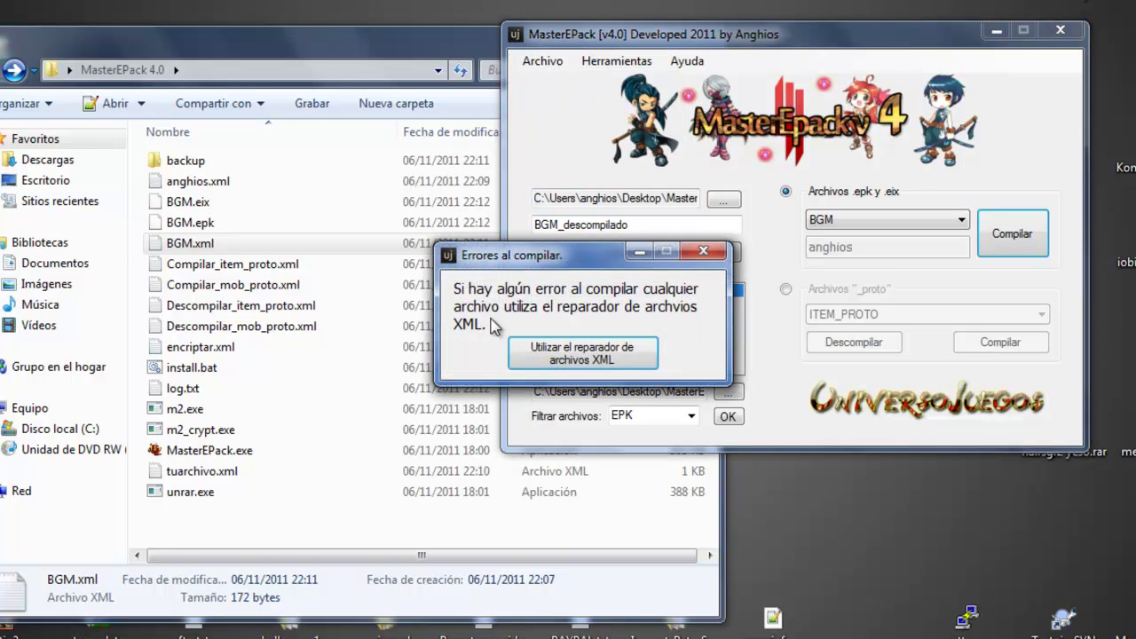
pyautogui.click(619, 342)
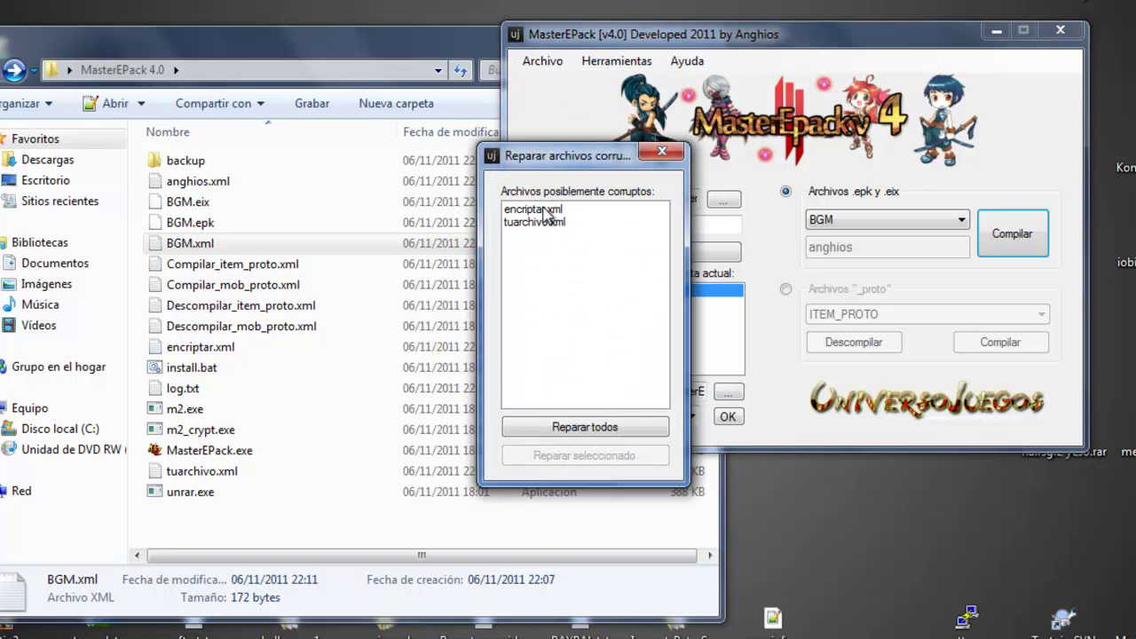
pyautogui.click(551, 428)
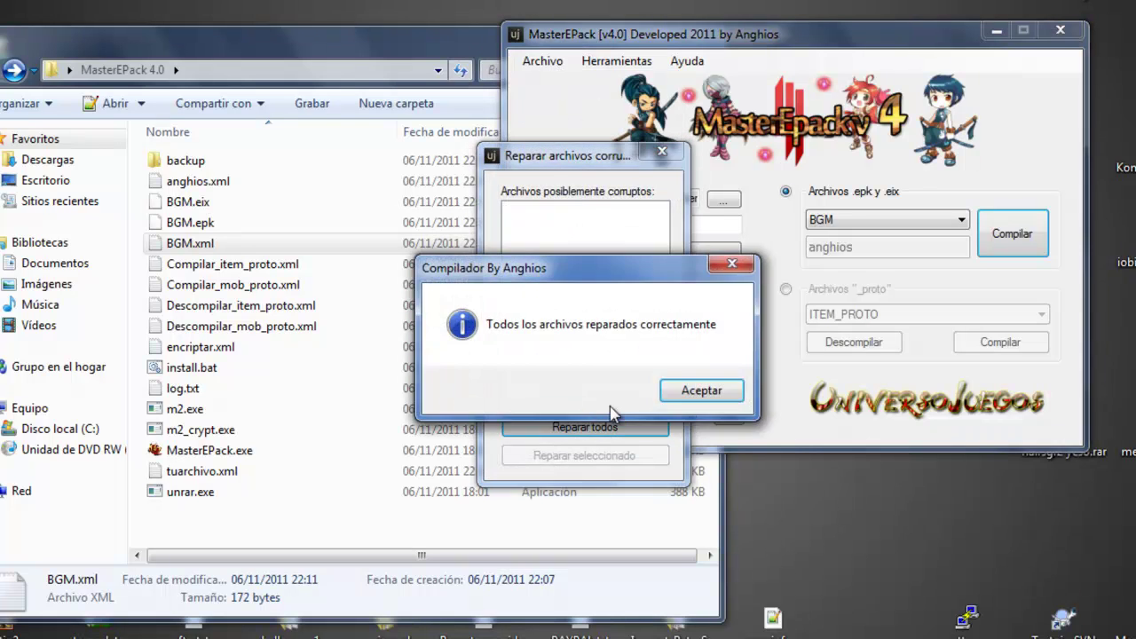
pyautogui.click(680, 386)
pyautogui.click(661, 151)
# Run the program error check to verify that the necessary files are present, and close it
pyautogui.click(617, 60)
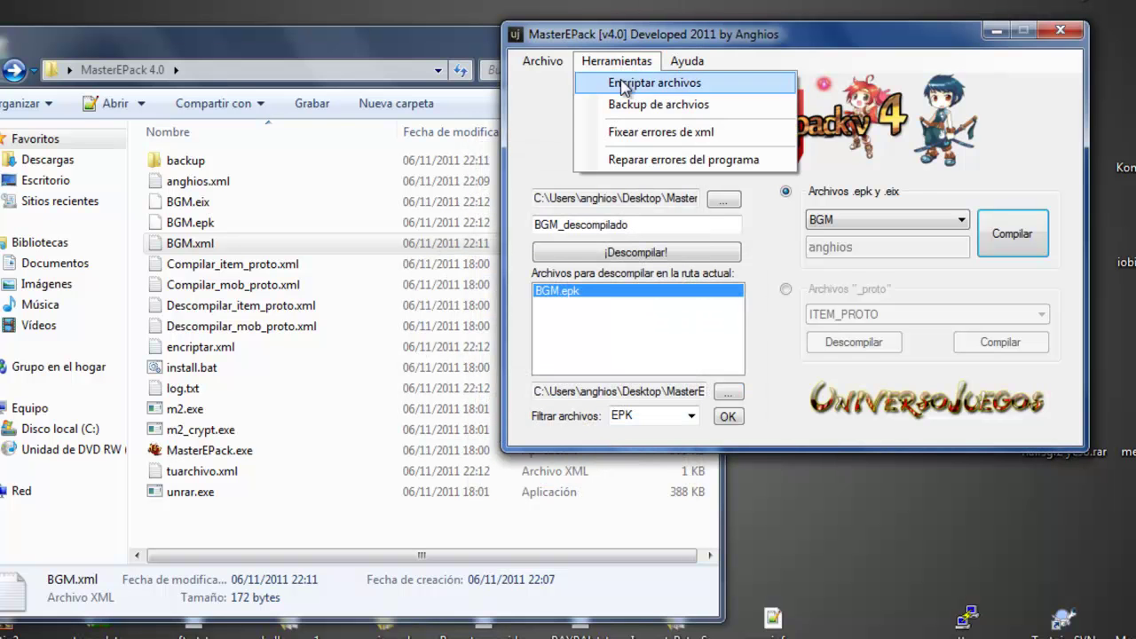
pyautogui.click(633, 160)
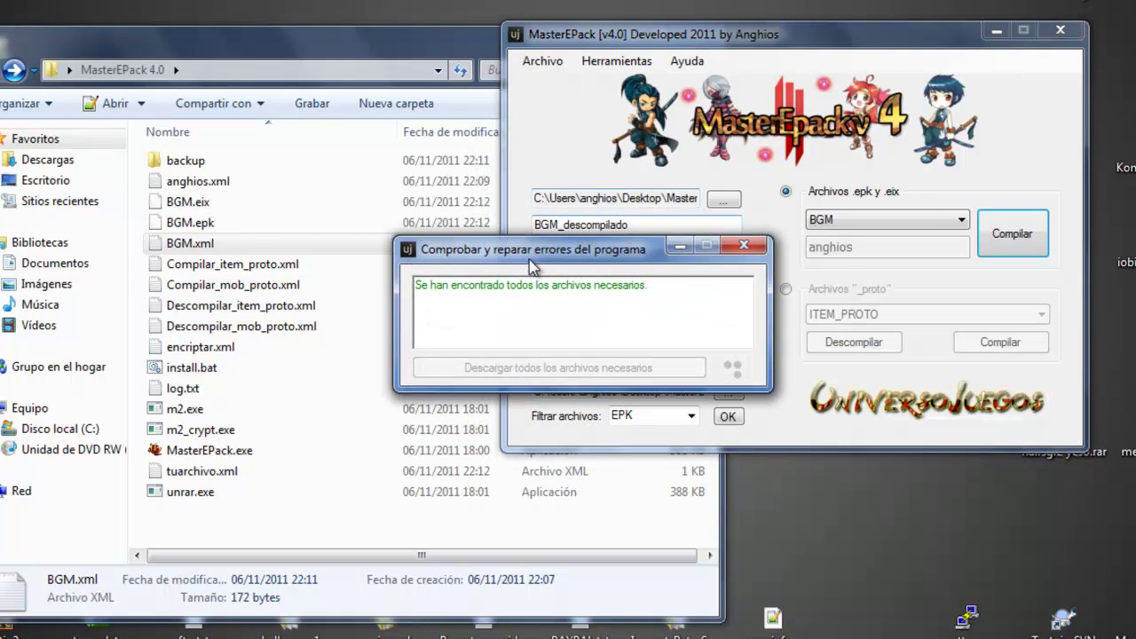
pyautogui.click(735, 251)
# Delete the four item_proto and mob_proto XML files, install.bat, m2.exe and m2_crypt.exe from the MasterEPack 4.0 folder
pyautogui.click(325, 529)
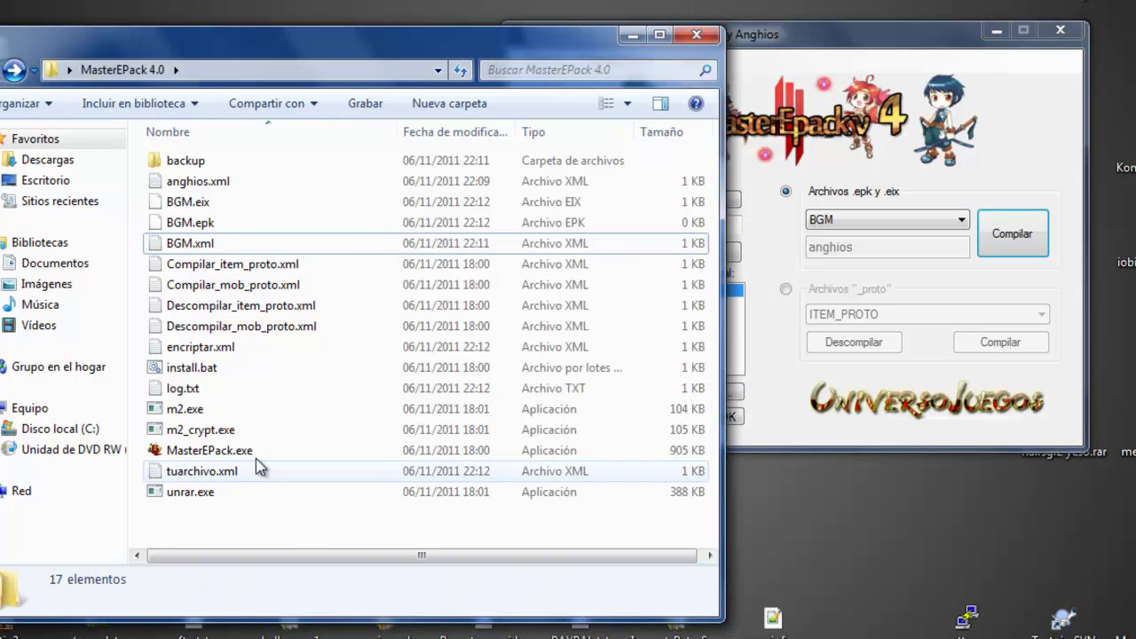
pyautogui.moveTo(716, 255); pyautogui.dragTo(280, 335)
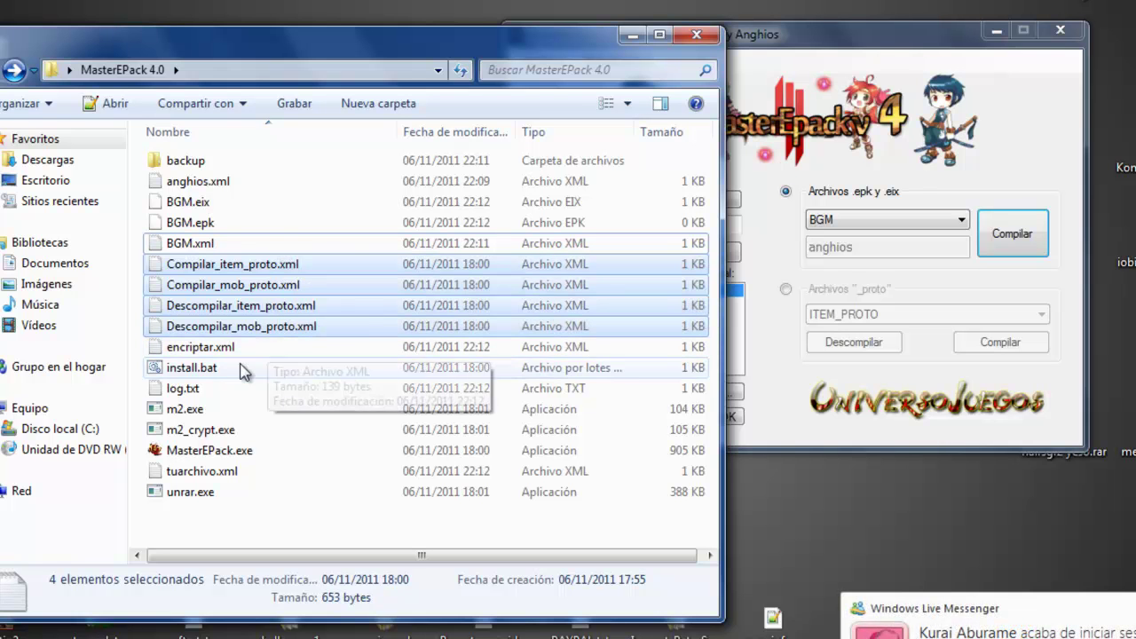
pyautogui.keyDown('ctrl'); pyautogui.click(210, 408); pyautogui.keyUp('ctrl')
pyautogui.keyDown('ctrl'); pyautogui.click(258, 429); pyautogui.keyUp('ctrl')
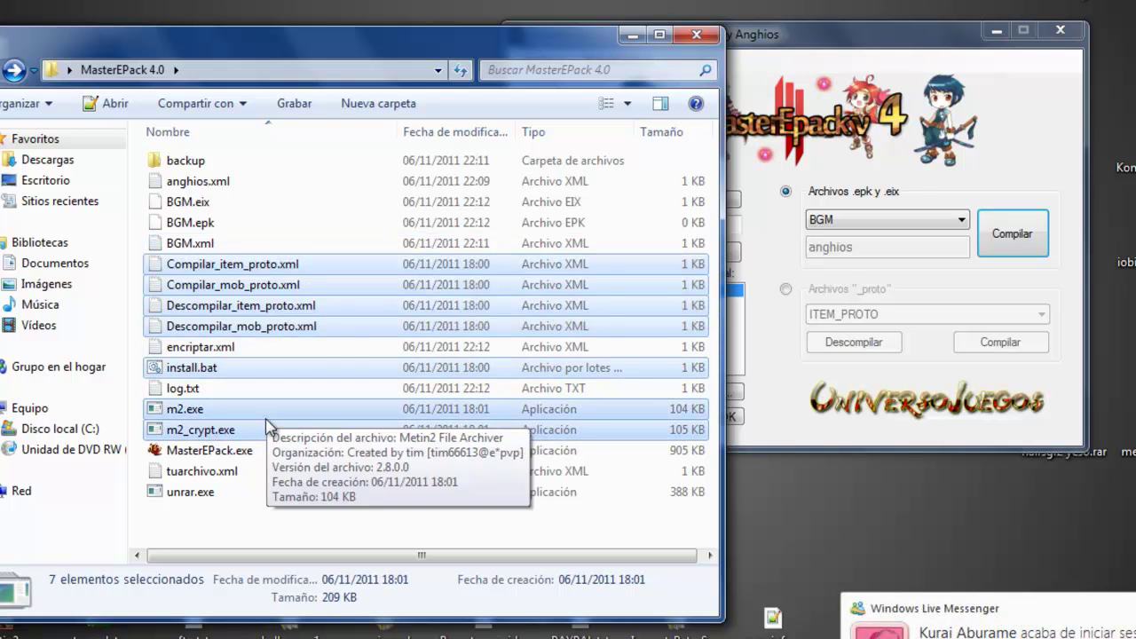
pyautogui.rightClick(307, 426)
pyautogui.click(347, 356)
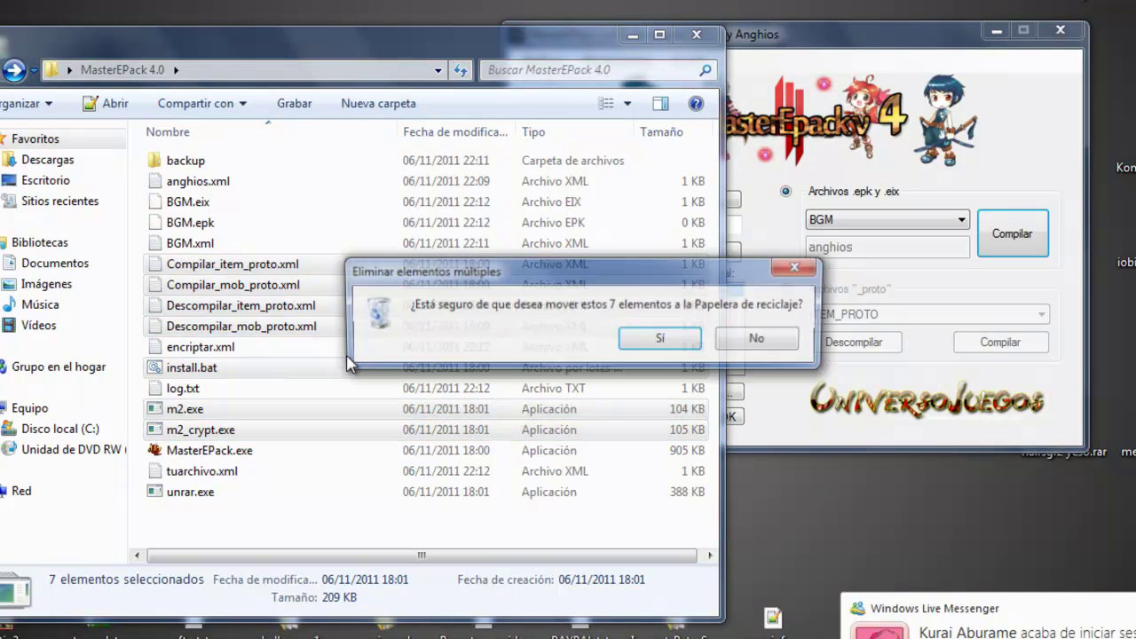
pyautogui.click(654, 344)
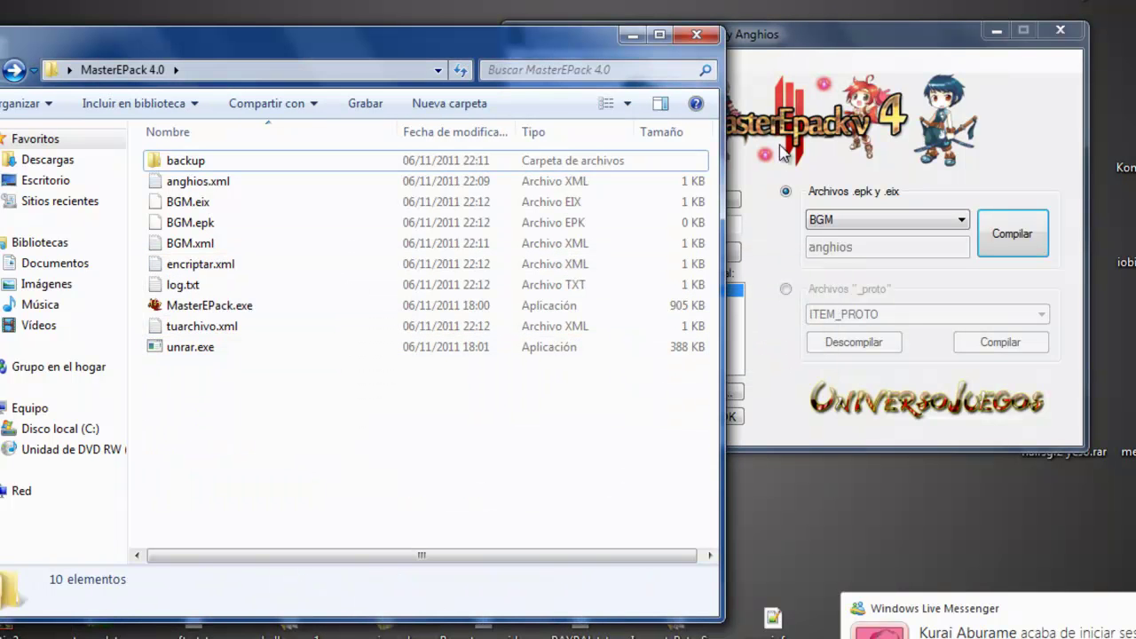
# Run the program error check again, review the missing files, download all the necessary ones, and close the check
pyautogui.click(817, 35)
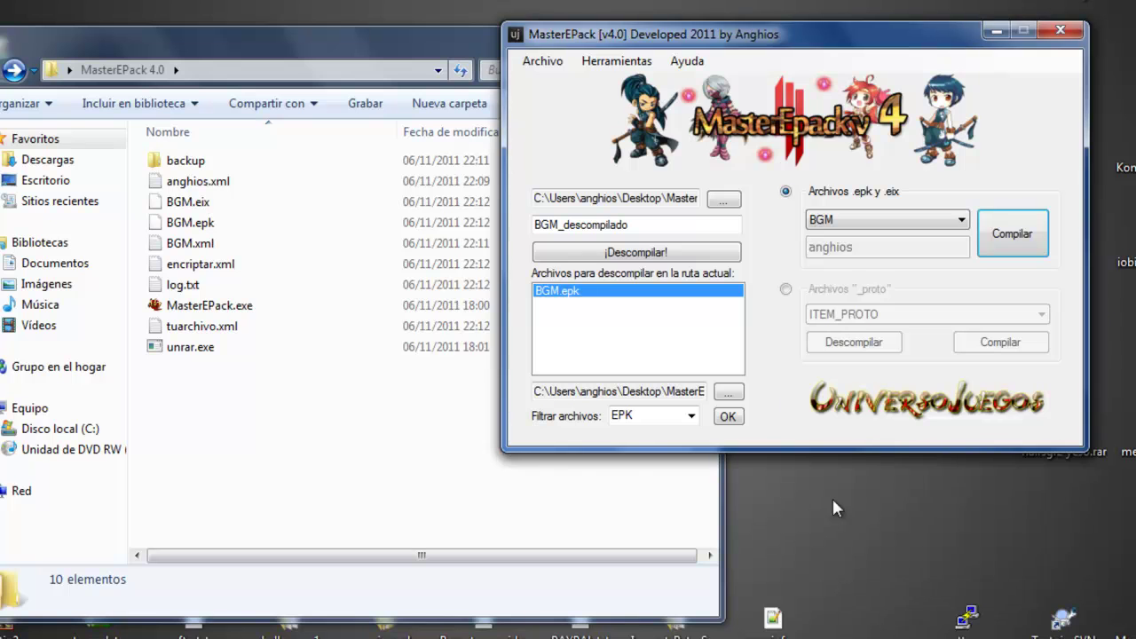
pyautogui.click(617, 60)
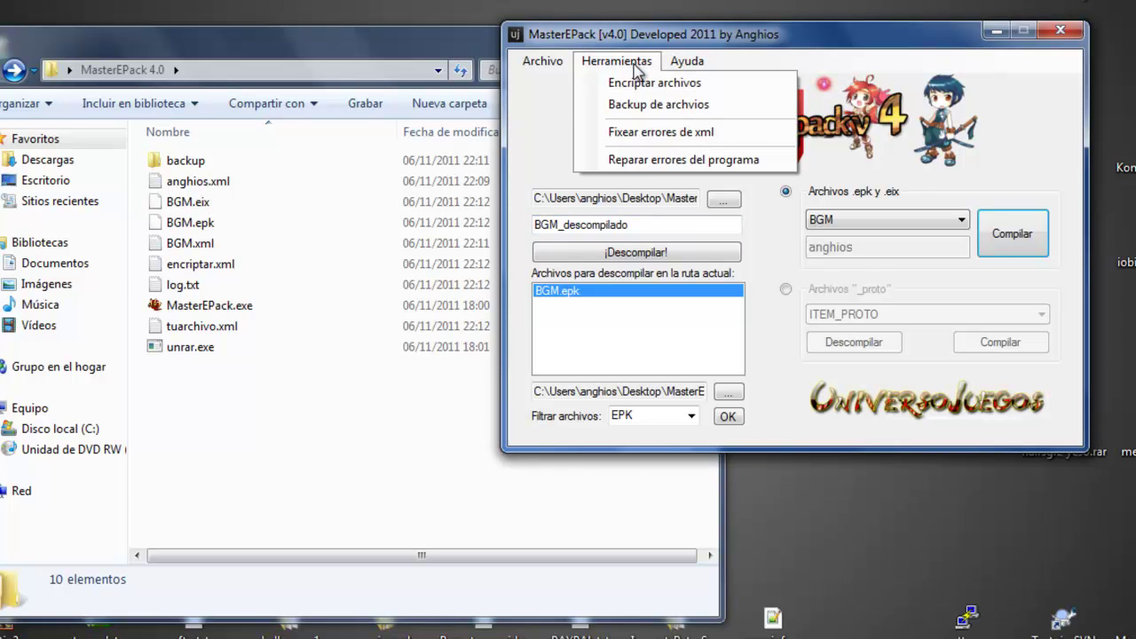
pyautogui.click(645, 160)
pyautogui.scroll(-1, 744, 311)
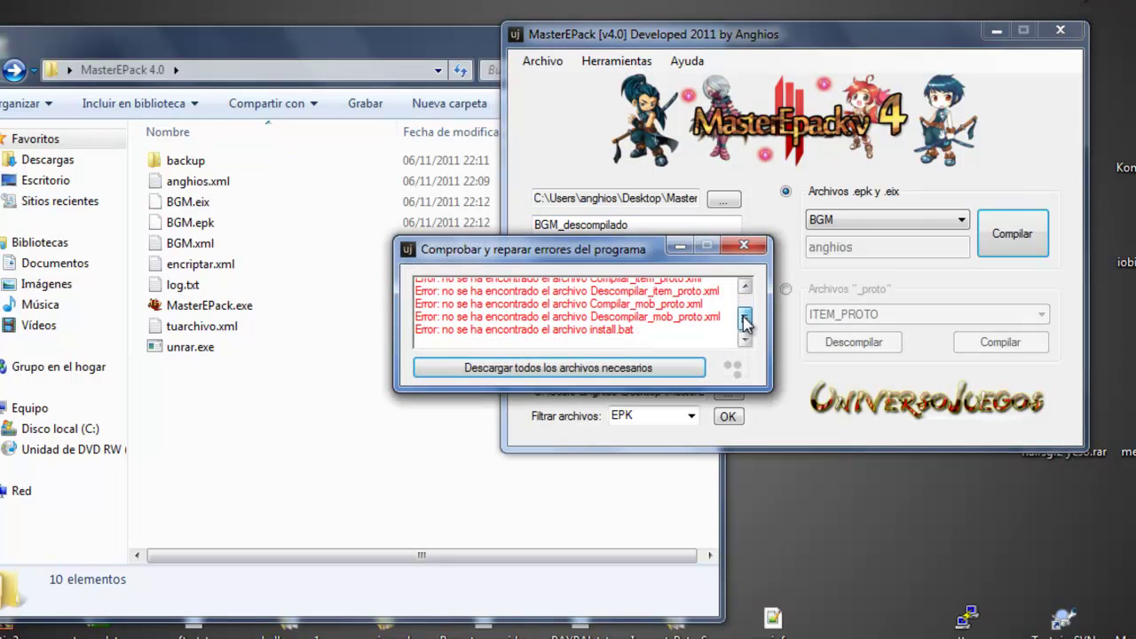
pyautogui.click(547, 371)
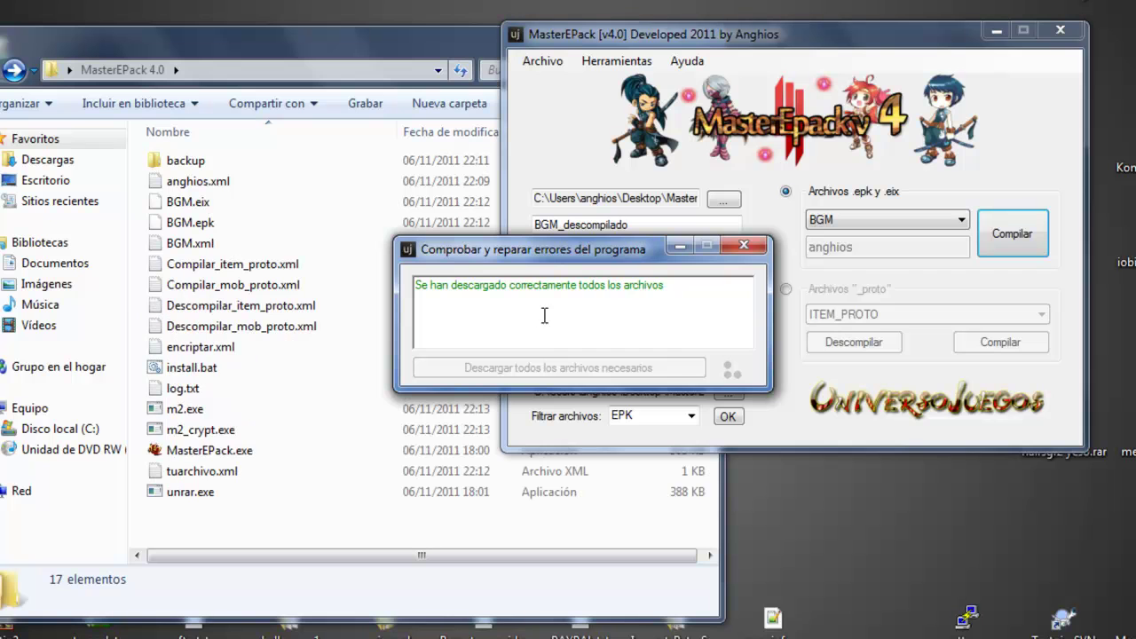
pyautogui.moveTo(667, 297); pyautogui.dragTo(438, 293)
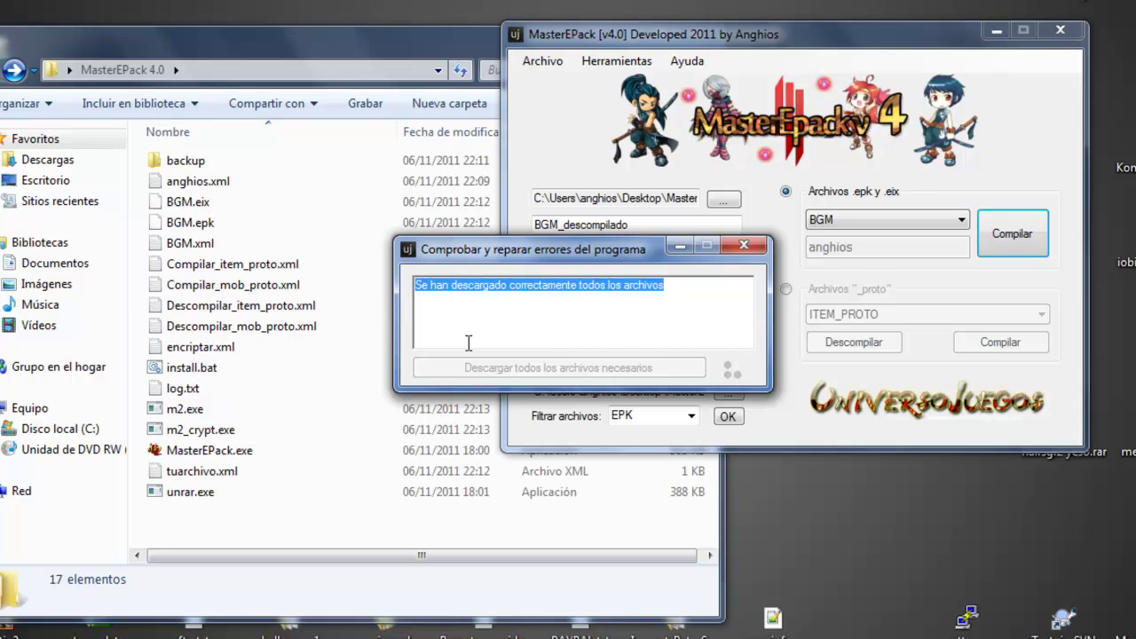
pyautogui.click(739, 246)
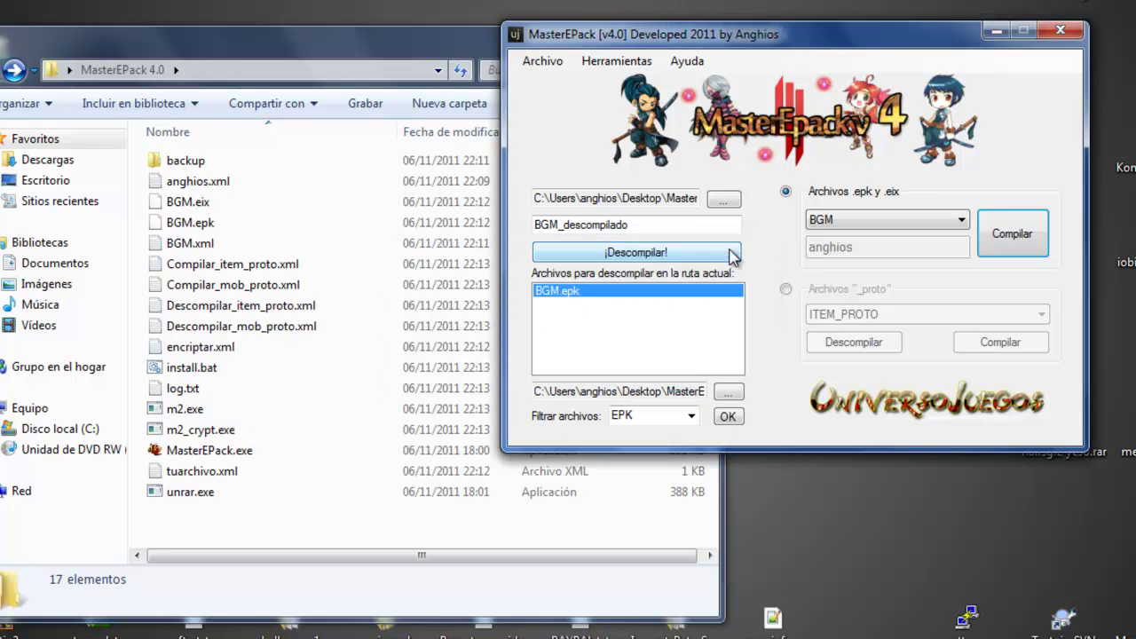
pyautogui.click(643, 62)
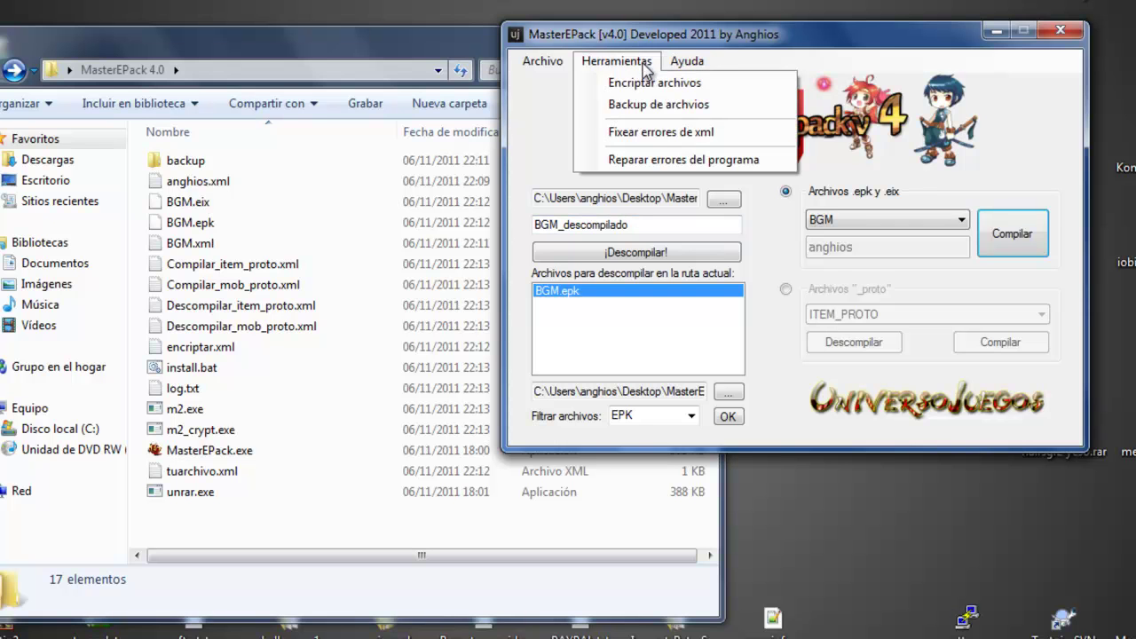
pyautogui.moveTo(689, 71)
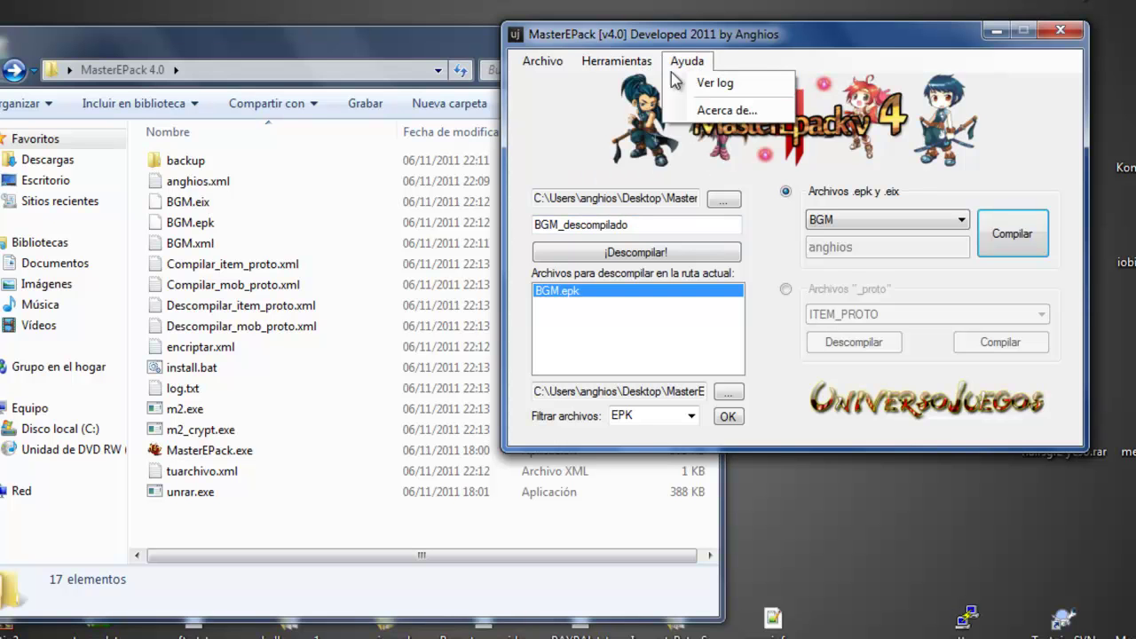
pyautogui.moveTo(548, 62)
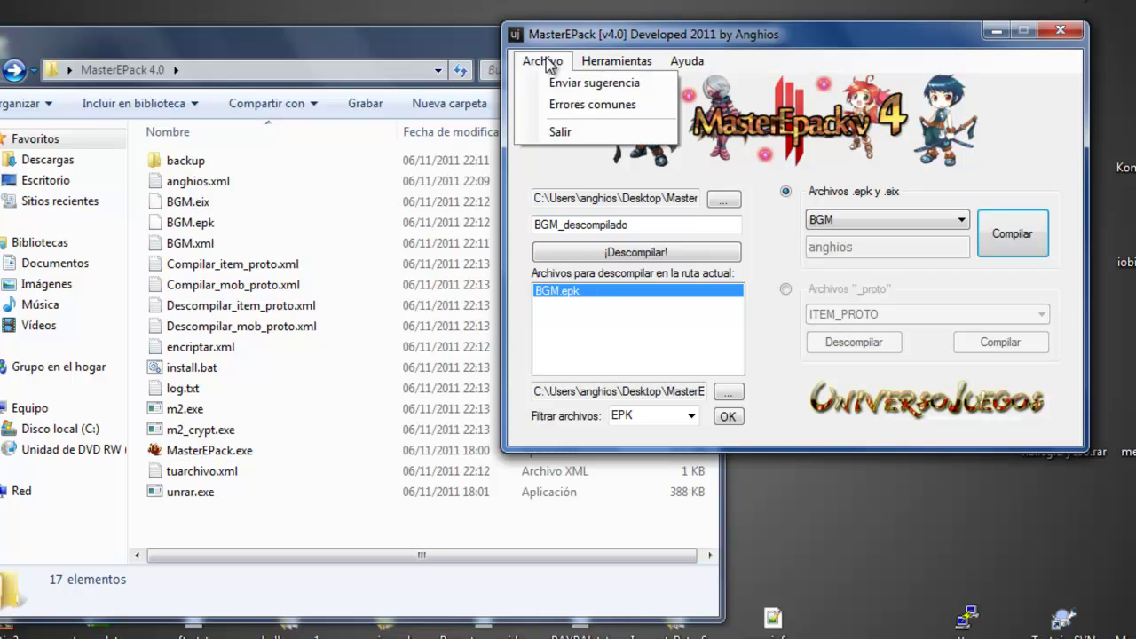